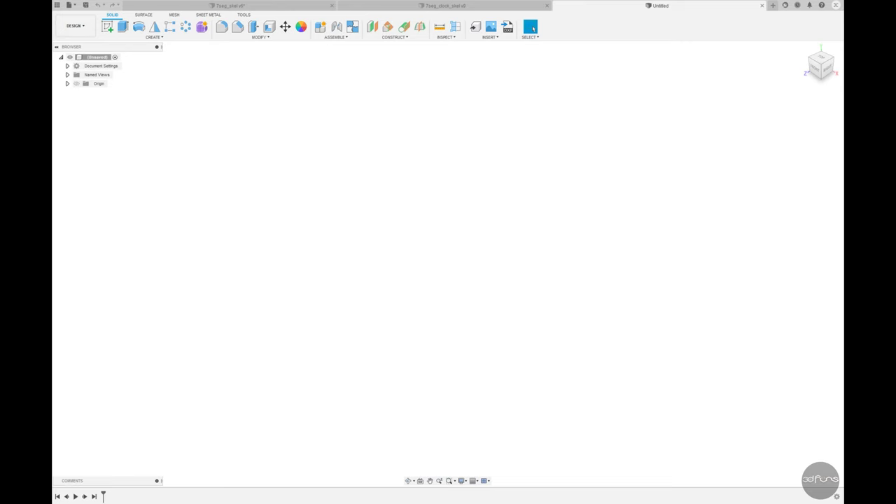
Save the empty design as 7seg_pcb in My First Project > 7Seg_Clock
click(85, 5)
text(7seg_pcb)
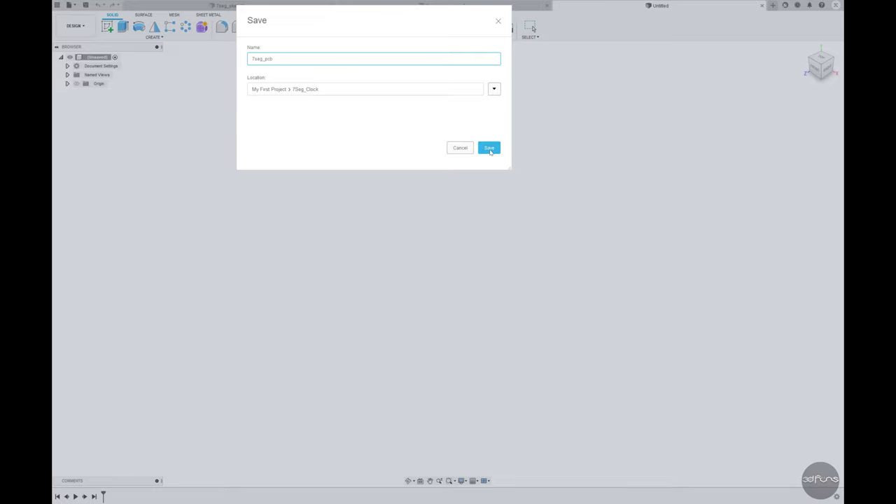
click(491, 150)
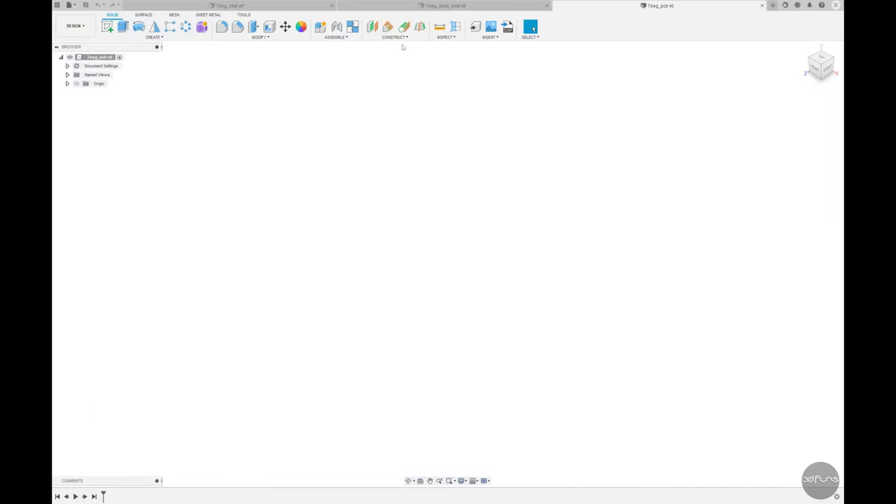
Start a Derive using 7seg_clock_skel as the source design
click(476, 27)
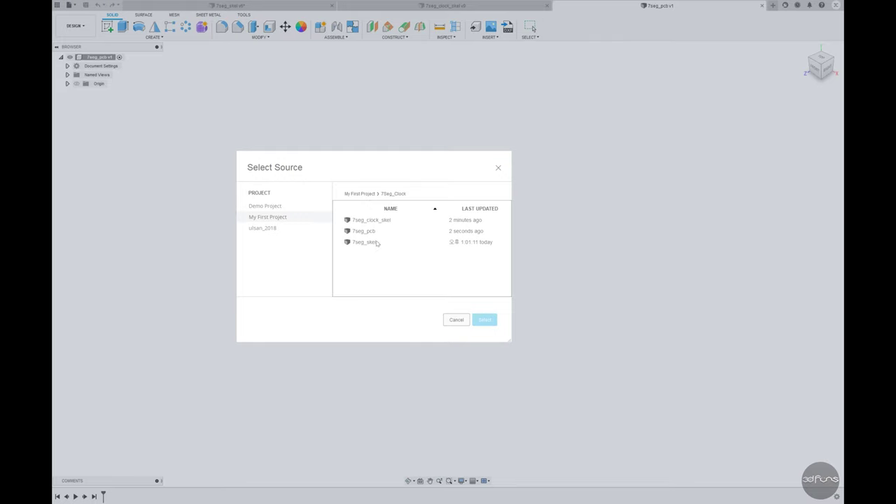
click(374, 222)
click(486, 323)
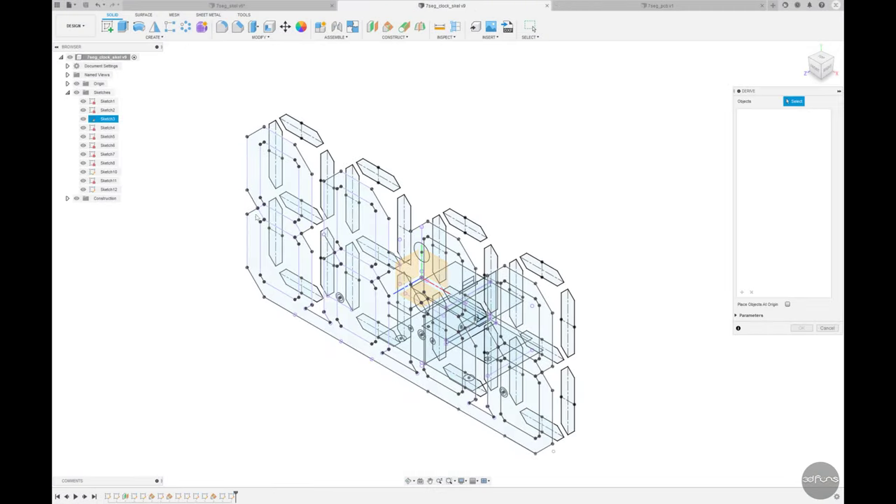
Select Sketch3 and Sketch7 as the digit sketches to derive
click(256, 181)
shift+middle_drag(560, 227, 560, 256)
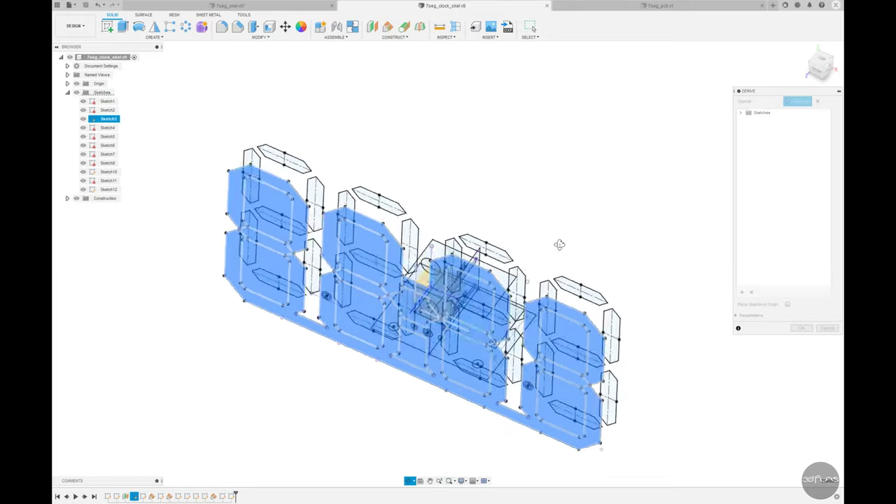
scroll(430, 287, up, 3)
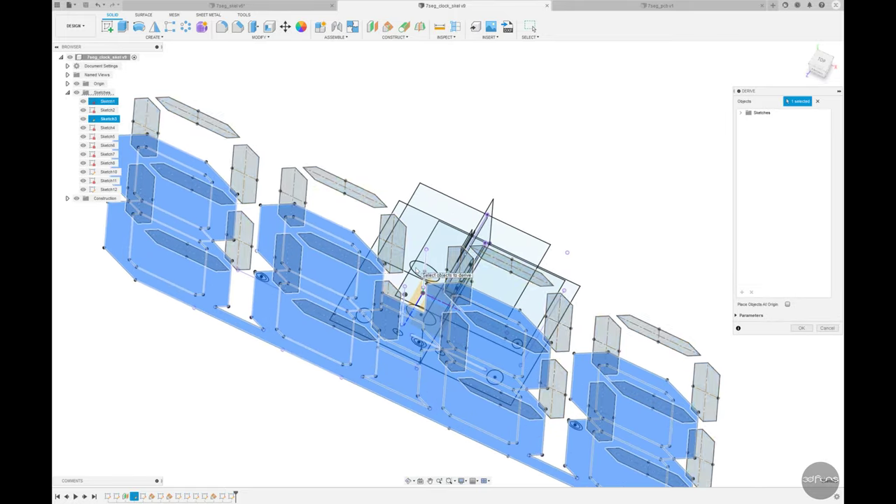
mouse_move(526, 266)
shift+middle_down()
mouse_move(408, 284)
mouse_move(544, 222)
mouse_move(544, 212)
shift+middle_up()
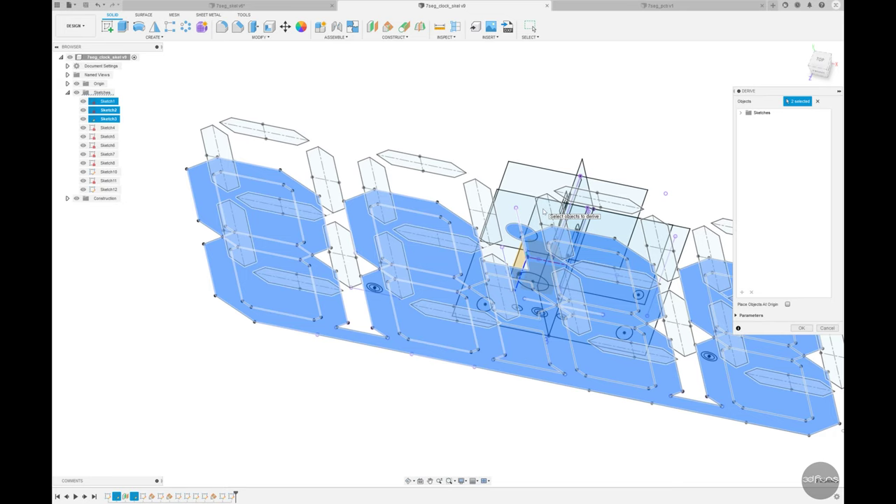
scroll(545, 212, down, 5)
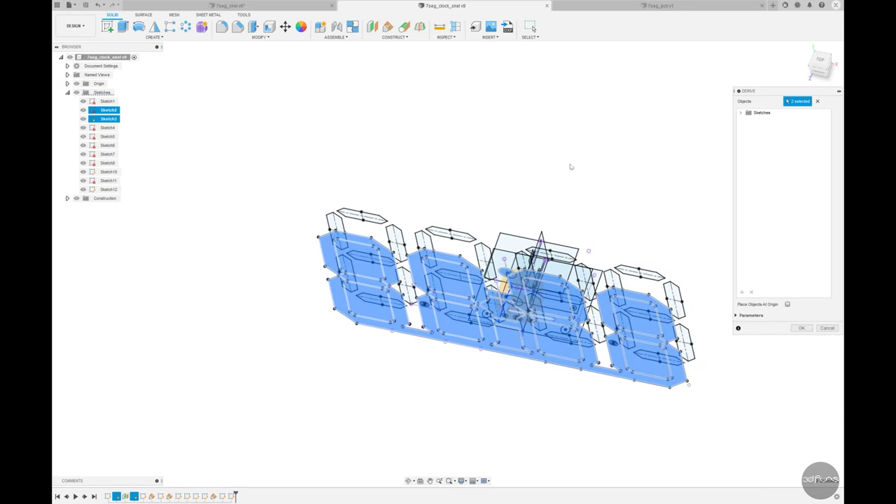
shift+middle_drag(571, 167, 512, 338)
click(512, 337)
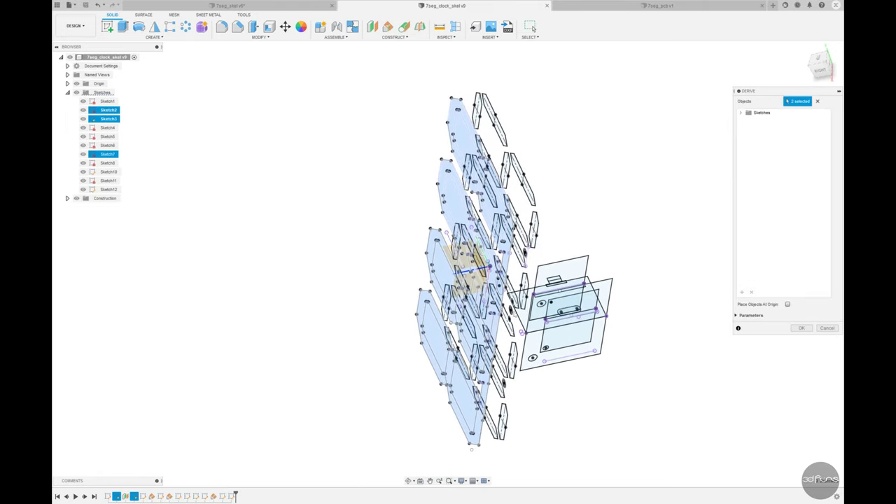
Finish deriving the digit sketches into 7seg_pcb and orbit to inspect the outline
click(800, 329)
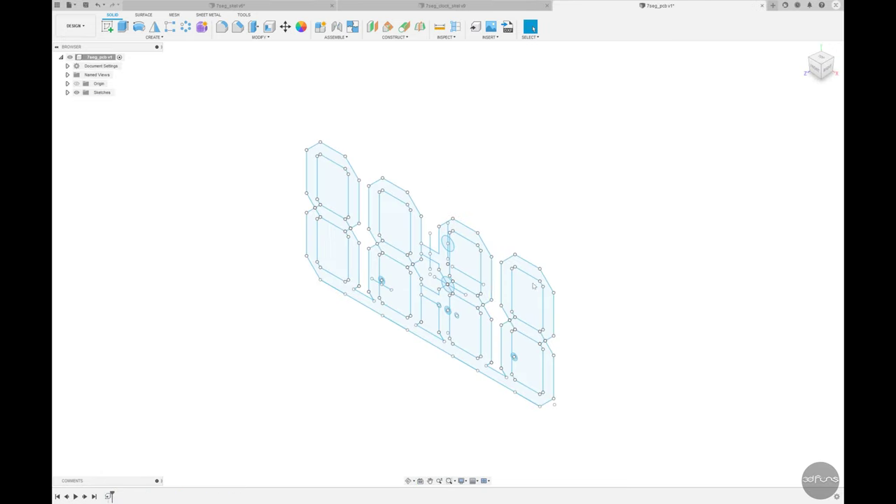
mouse_move(353, 382)
shift+middle_down()
mouse_move(367, 372)
mouse_move(402, 376)
mouse_move(353, 380)
shift+middle_up()
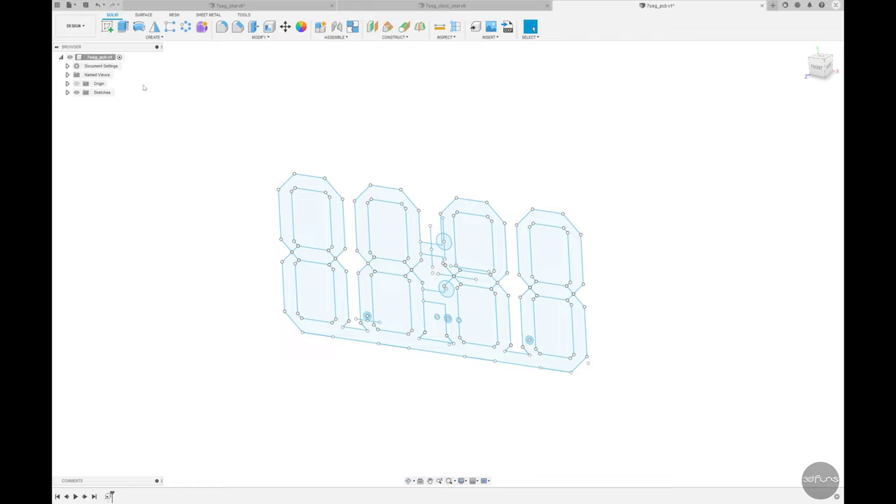
mouse_move(252, 112)
shift+middle_down()
mouse_move(266, 116)
mouse_move(226, 119)
mouse_move(265, 123)
shift+middle_up()
Select the top digit outlines, lower frame region and centre hexagon profiles for extrusion
click(123, 27)
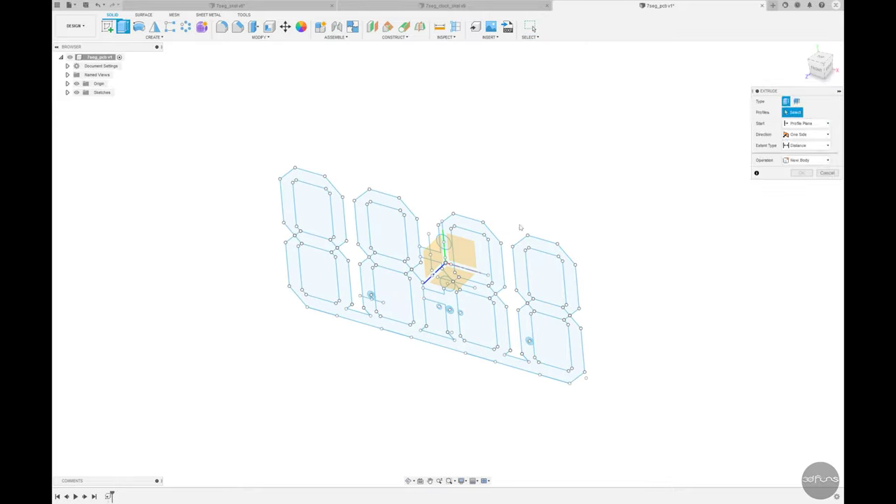
shift+middle_drag(505, 197, 527, 194)
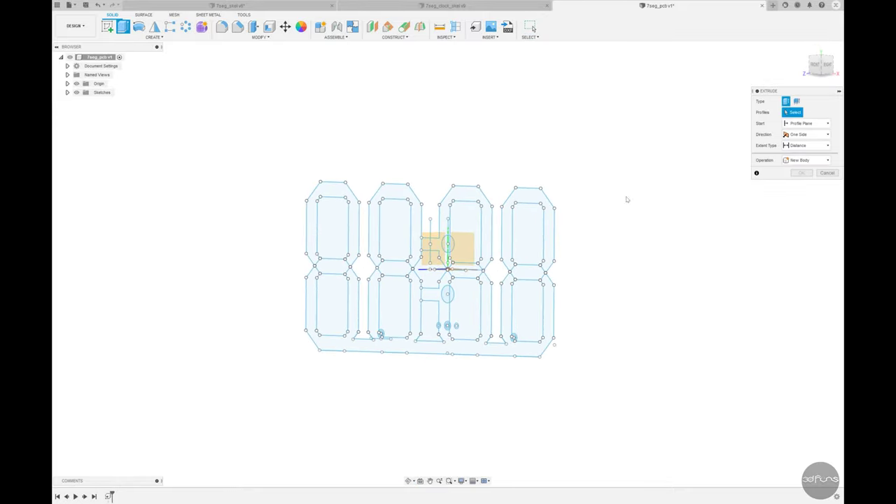
click(537, 203)
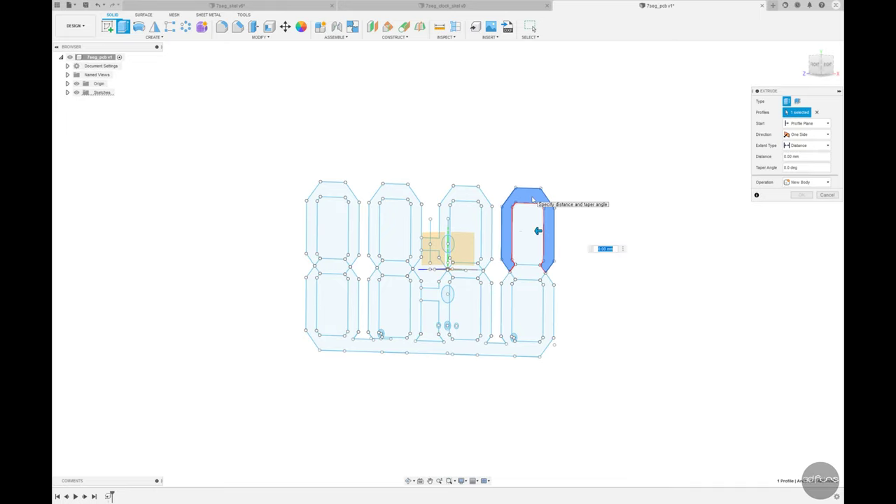
click(460, 198)
click(392, 203)
click(311, 226)
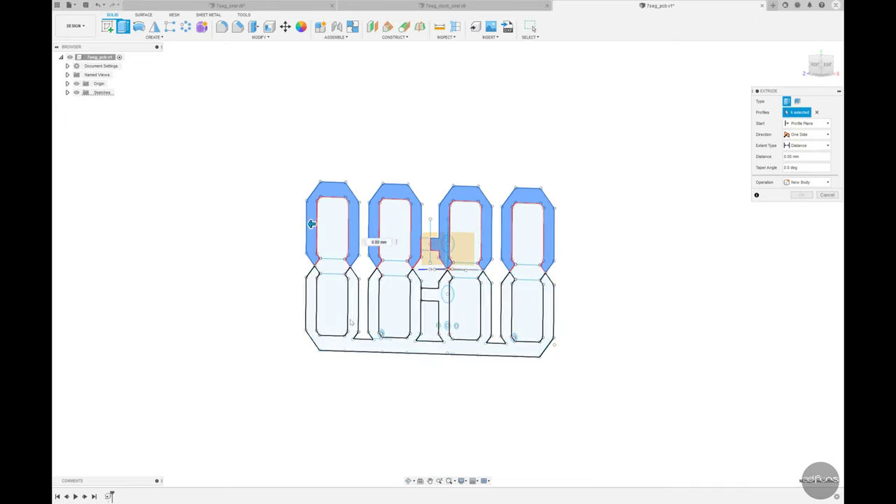
click(311, 288)
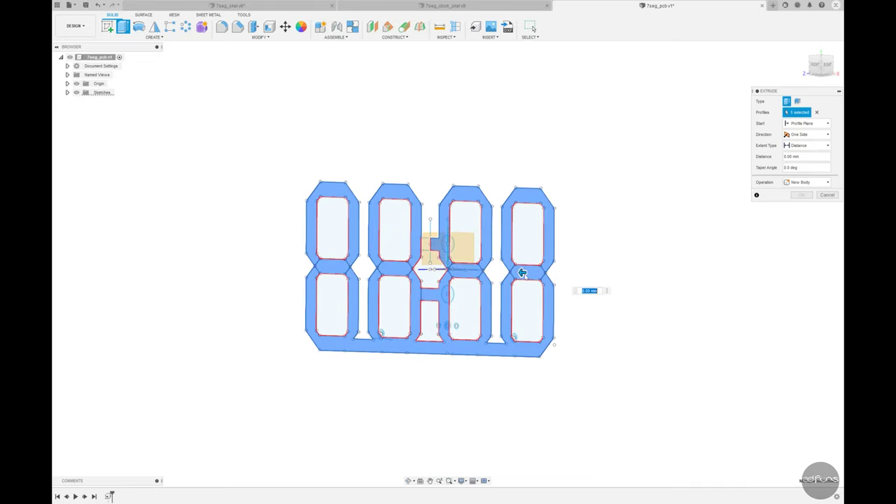
scroll(432, 253, up, 2)
click(429, 252)
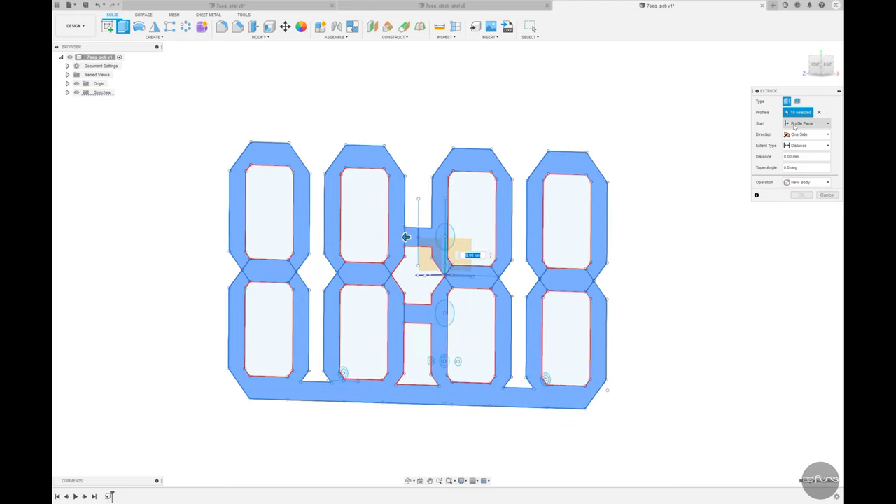
Start the extrusion from an object with a -1.6 mm distance and commit the plate
click(795, 125)
click(798, 149)
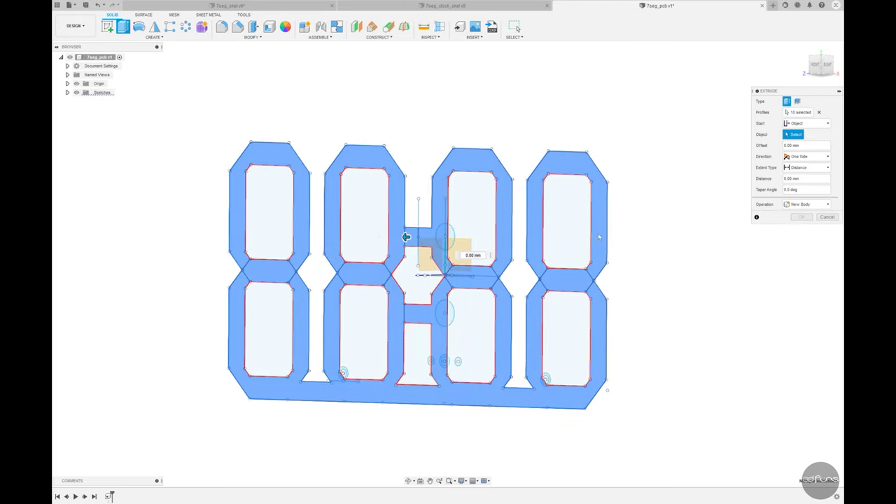
mouse_move(470, 256)
shift+middle_down()
mouse_move(482, 262)
mouse_move(568, 240)
mouse_move(461, 256)
shift+middle_up()
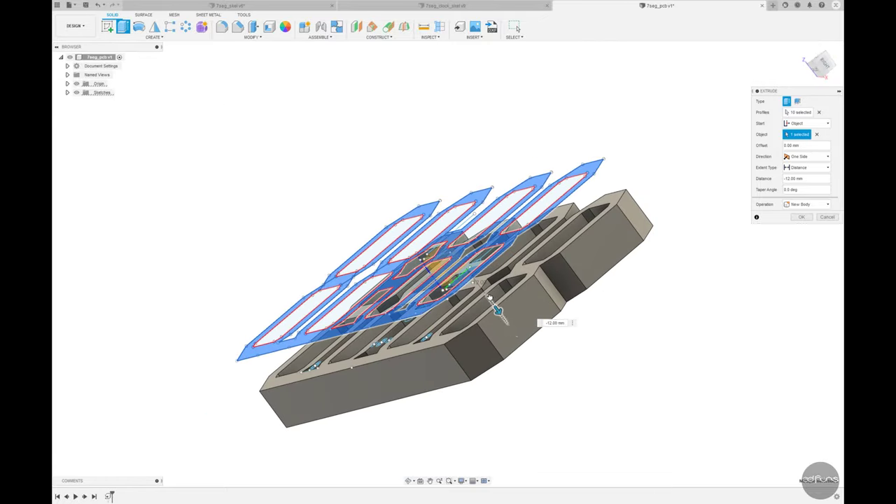
text(.6)
shift+middle_drag(596, 304, 516, 341)
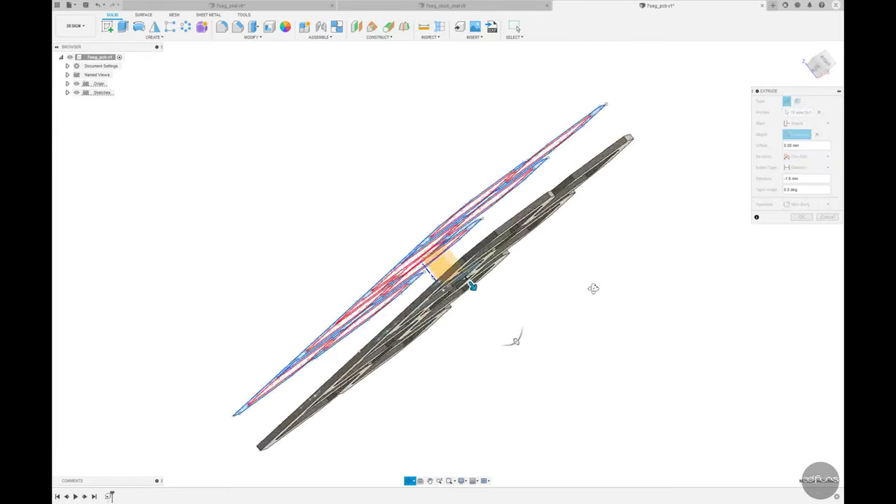
click(800, 220)
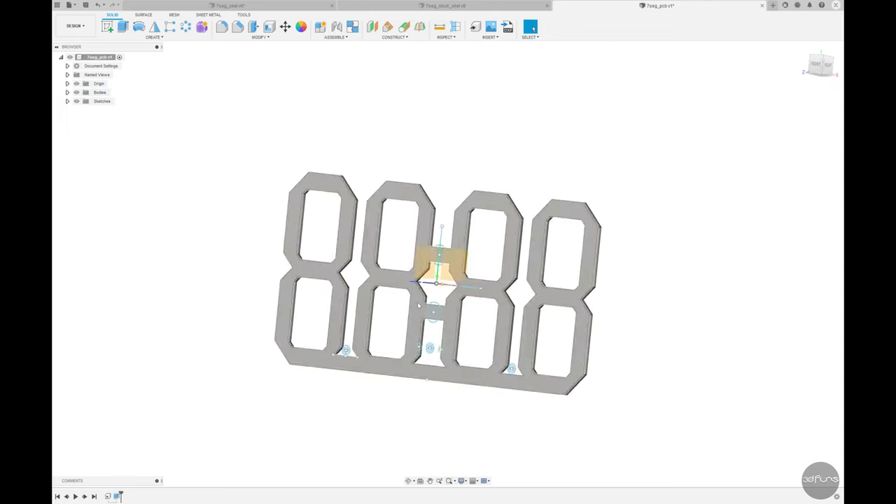
Start a Fillet in front view and window-select all 376 edges of the 8888 plate
shift+middle_drag(532, 301, 526, 326)
shift+middle_drag(666, 139, 570, 166)
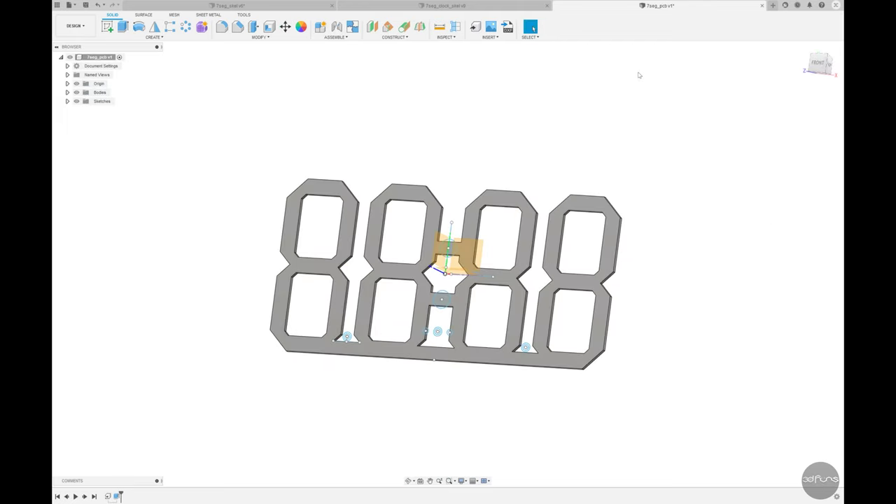
click(807, 55)
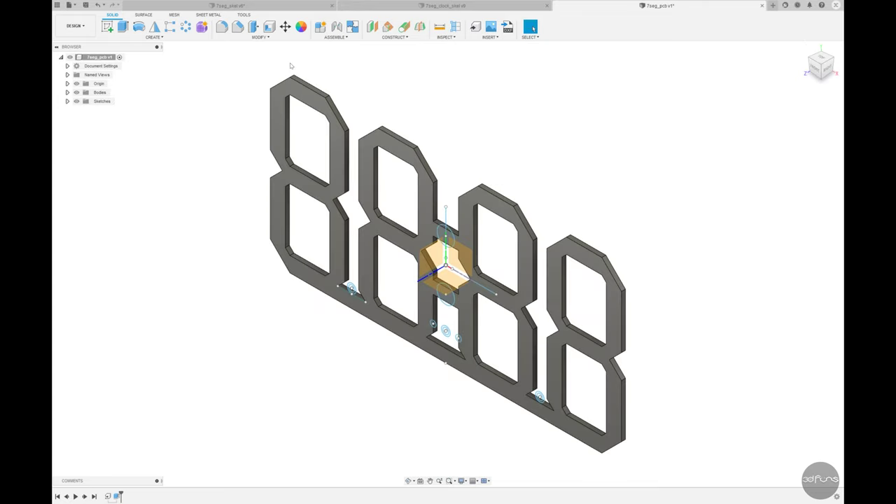
key(f)
click(816, 70)
mouse_move(213, 110)
mouse_down()
mouse_move(677, 290)
mouse_move(672, 314)
mouse_up()
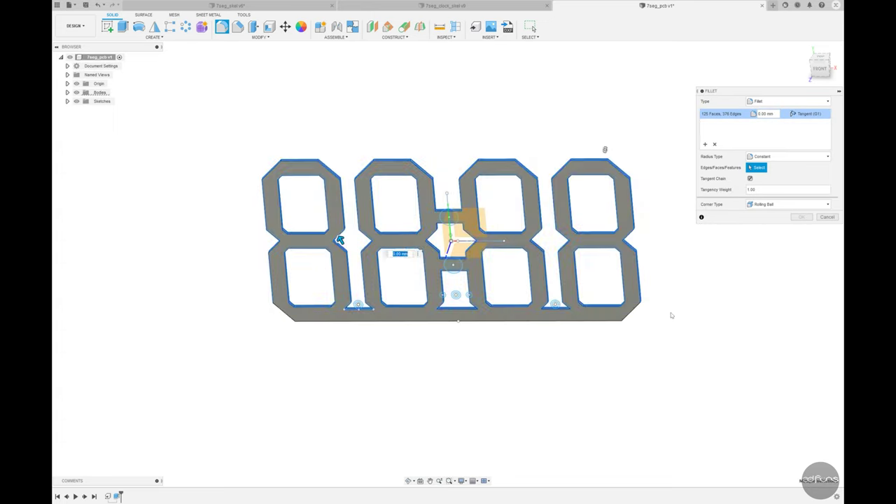
scroll(646, 279, up, 2)
shift+middle_drag(647, 280, 658, 261)
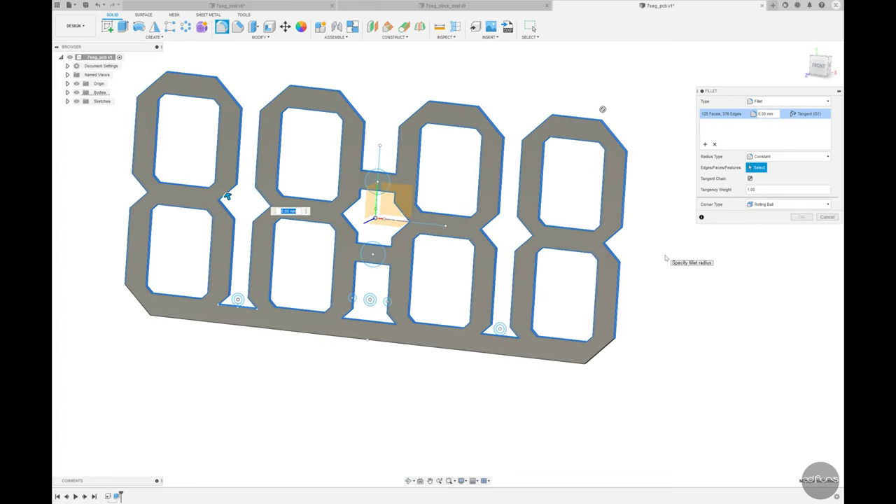
click(764, 103)
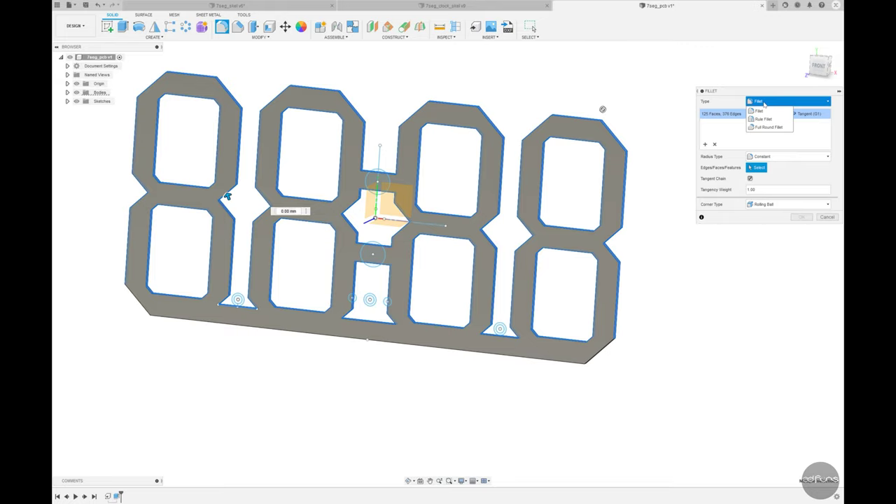
click(753, 103)
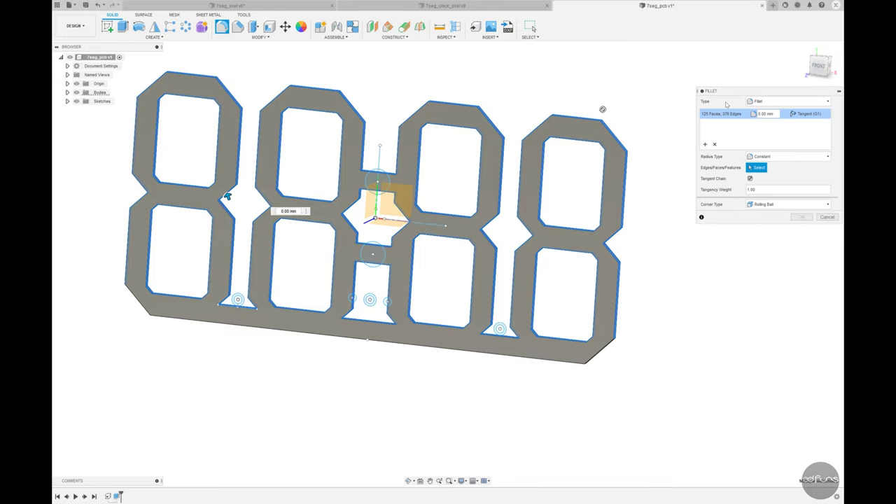
scroll(570, 159, down, 3)
mouse_move(536, 156)
shift+middle_down()
mouse_move(517, 149)
mouse_move(528, 154)
shift+middle_up()
click(714, 144)
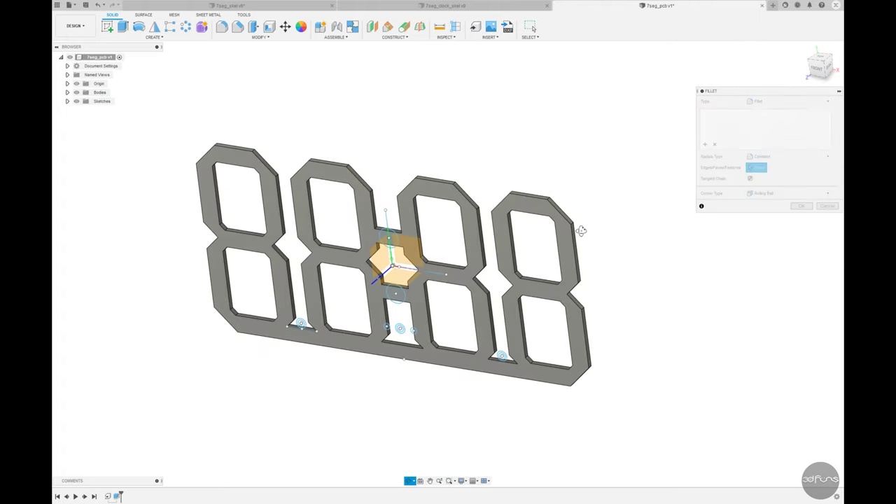
scroll(363, 143, up, 3)
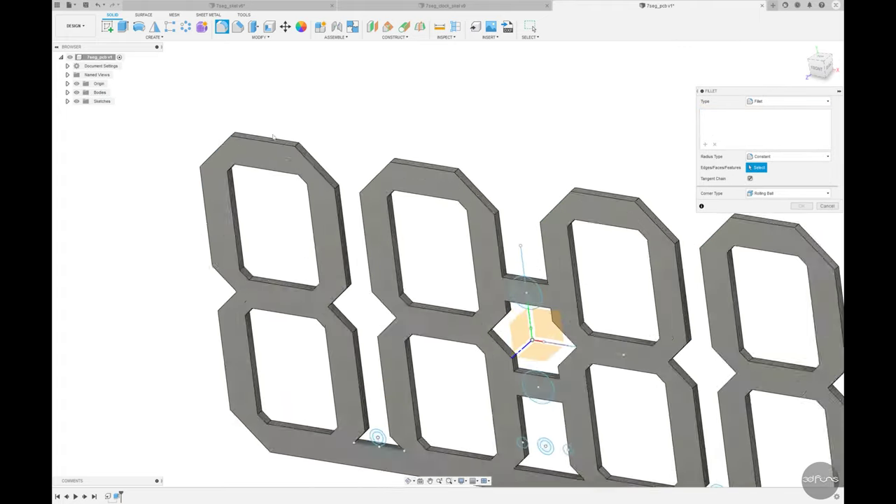
scroll(290, 140, up, 3)
mouse_move(250, 213)
shift+middle_down()
mouse_move(264, 176)
mouse_move(245, 206)
shift+middle_up()
scroll(204, 237, up, 3)
mouse_move(203, 237)
shift+middle_down()
mouse_move(256, 208)
mouse_move(179, 259)
shift+middle_up()
click(179, 259)
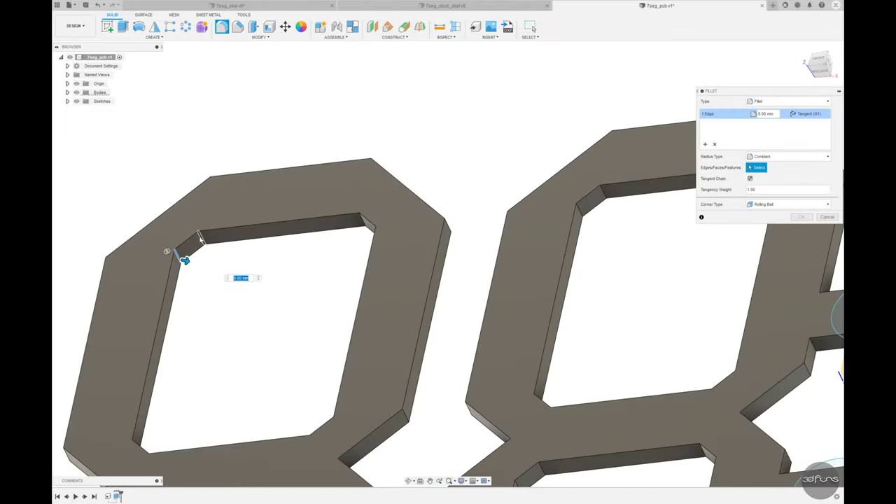
click(369, 228)
click(375, 236)
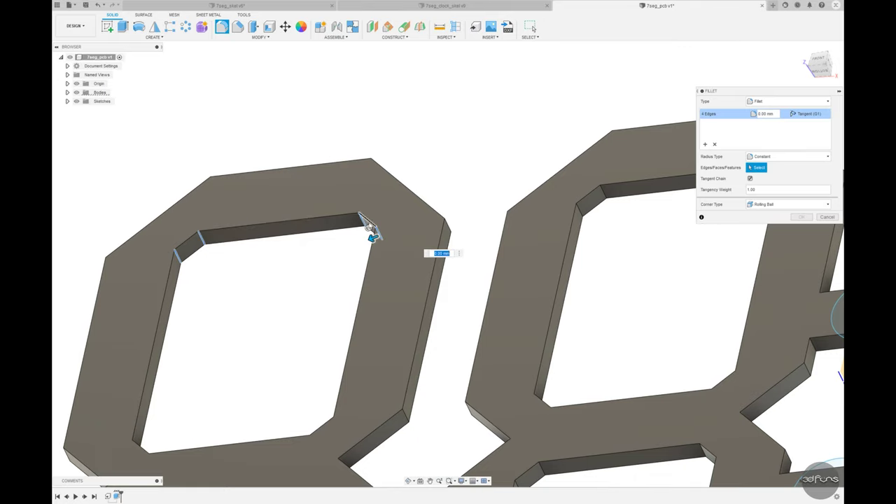
click(336, 423)
click(310, 437)
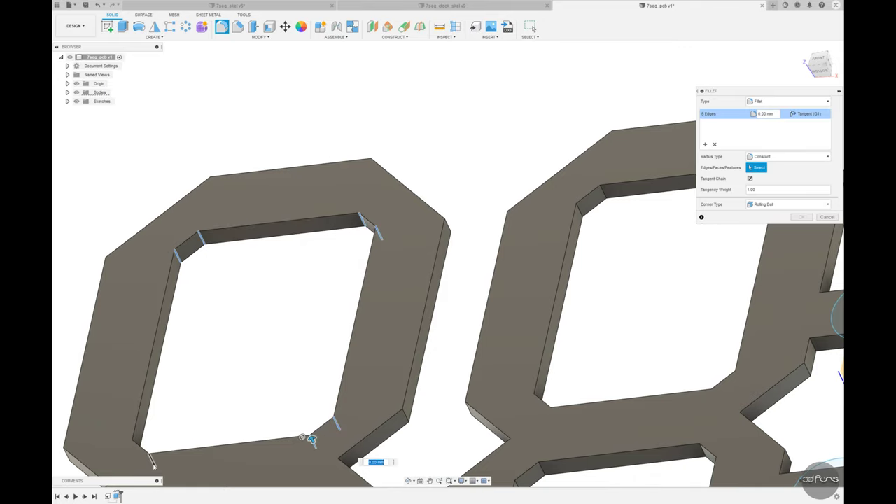
click(135, 447)
scroll(266, 286, down, 5)
shift+middle_drag(266, 286, 260, 301)
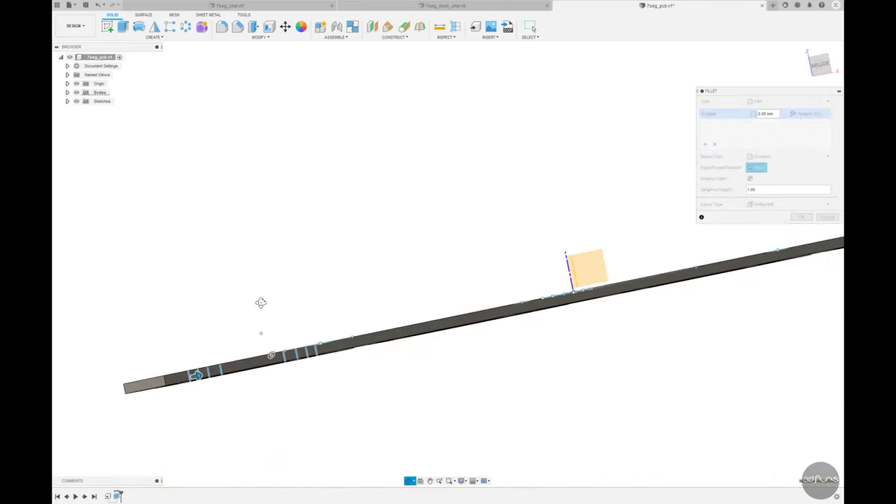
click(820, 64)
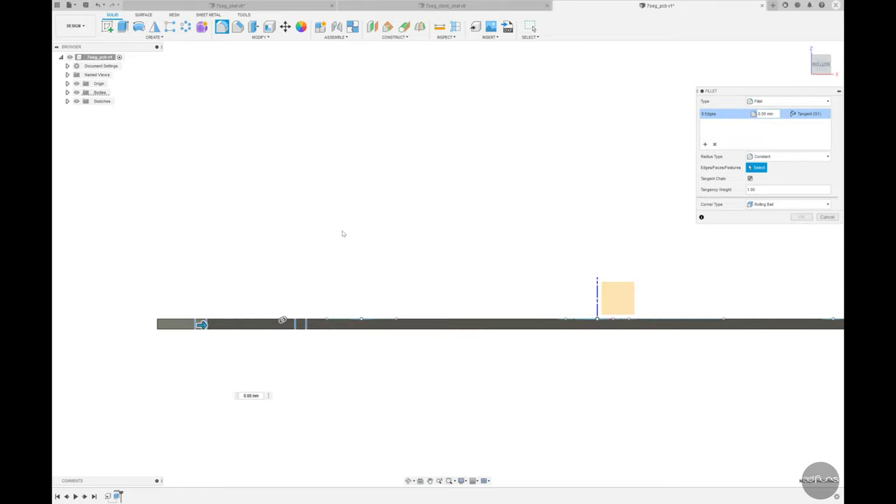
shift+middle_drag(225, 293, 214, 315)
Cancel the fillet, sketch on the board face, and draw lines across the left and centre slots
click(108, 26)
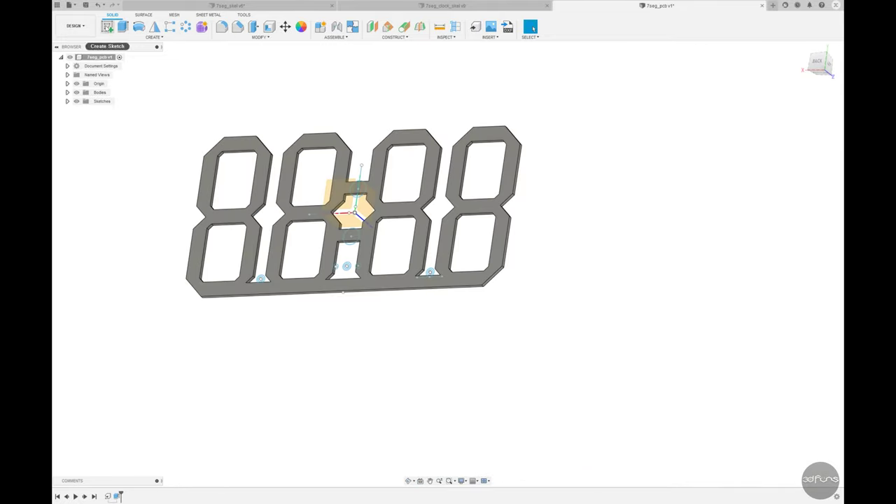
click(375, 277)
scroll(375, 284, up, 3)
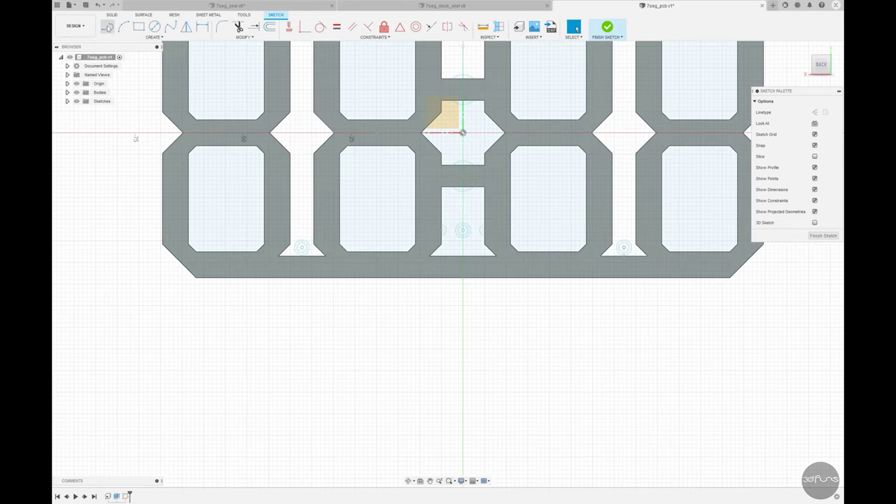
click(107, 26)
scroll(329, 227, up, 2)
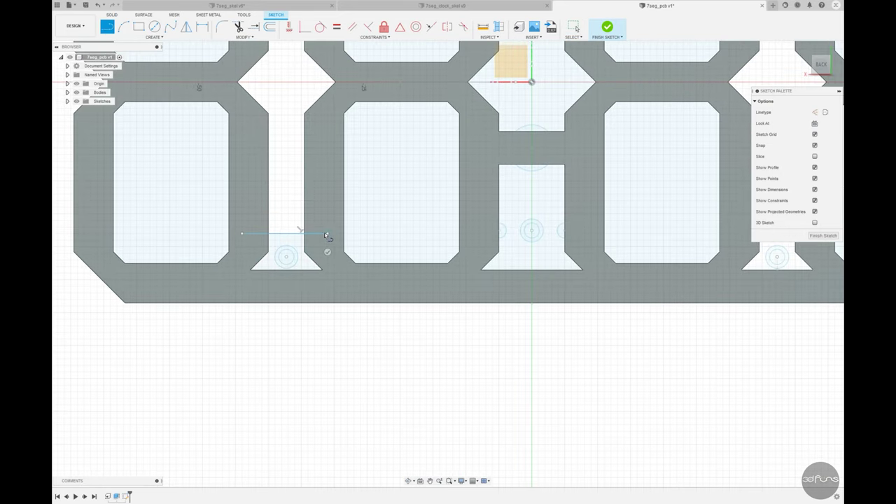
click(326, 235)
click(498, 208)
click(590, 208)
key(Escape)
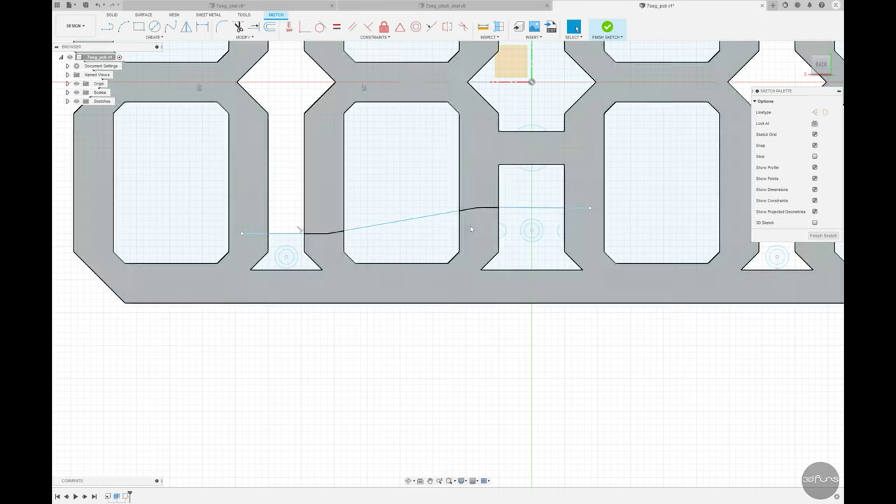
Remove the diagonal segment and dimension the left line 3.00 from the hole centre
click(420, 216)
key(Delete)
click(289, 26)
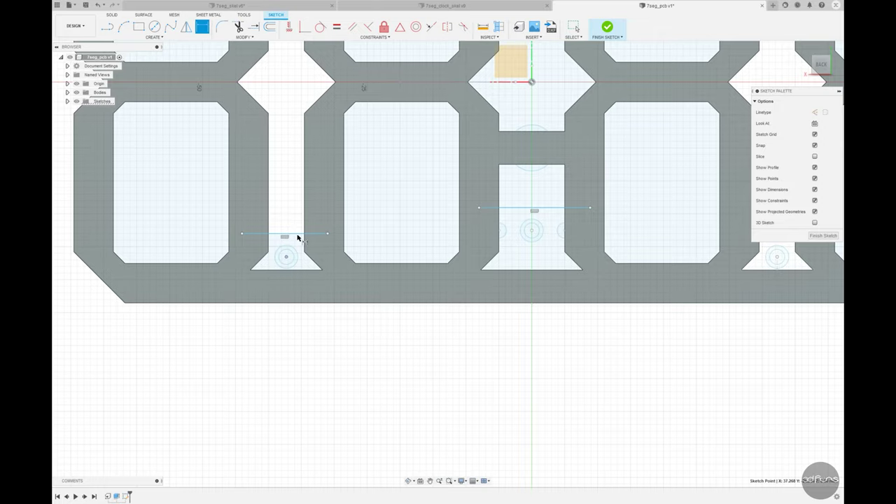
click(357, 247)
text(3)
key(Return)
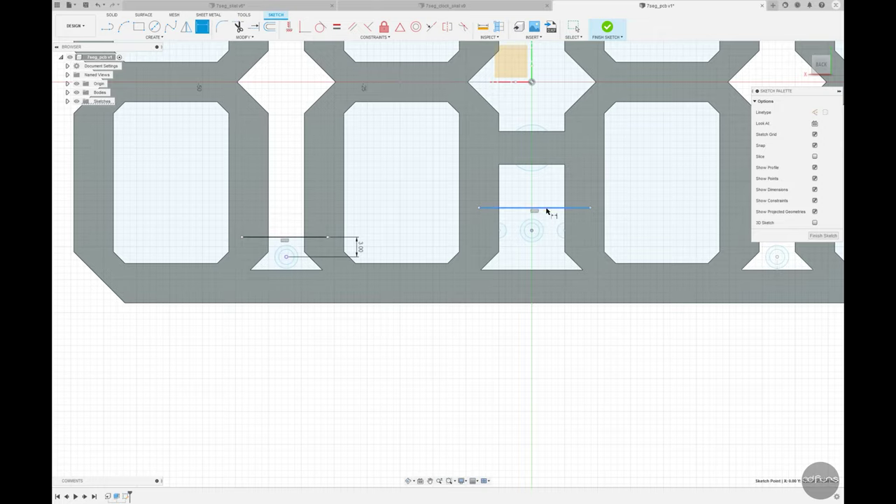
scroll(280, 248, up, 3)
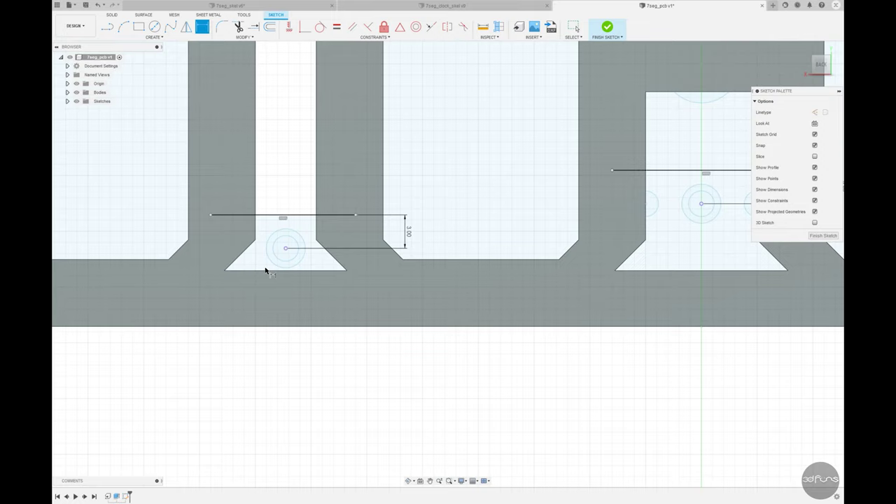
Project the left and centre slot edges into the sketch
click(154, 37)
click(190, 168)
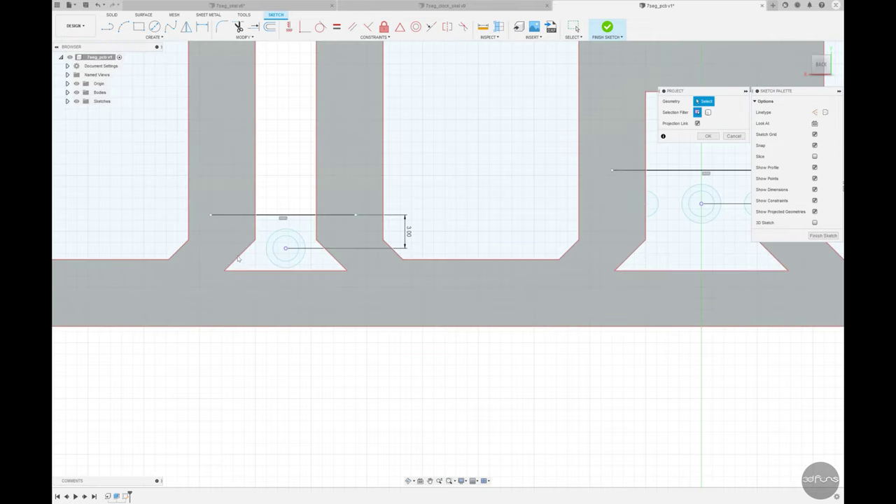
click(238, 260)
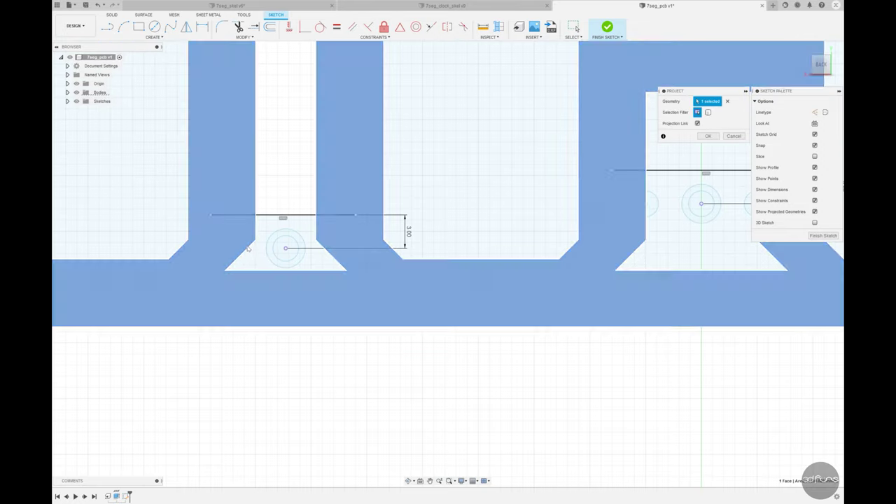
click(249, 250)
click(260, 276)
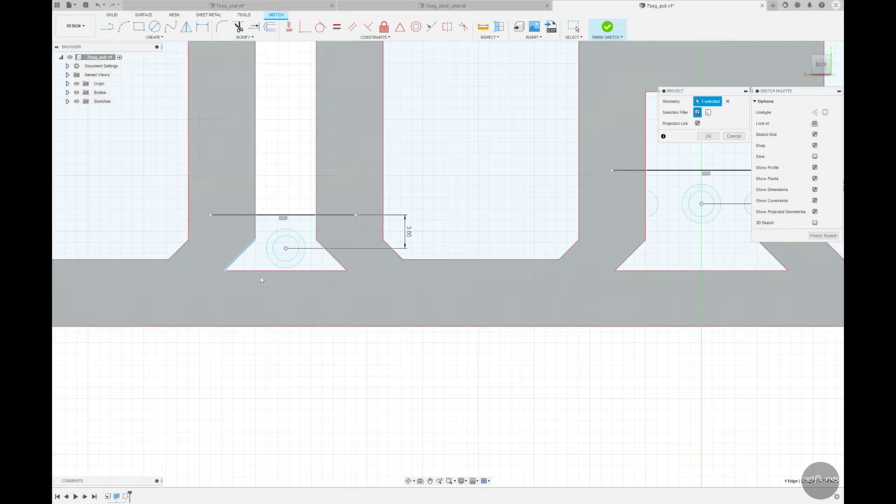
click(277, 271)
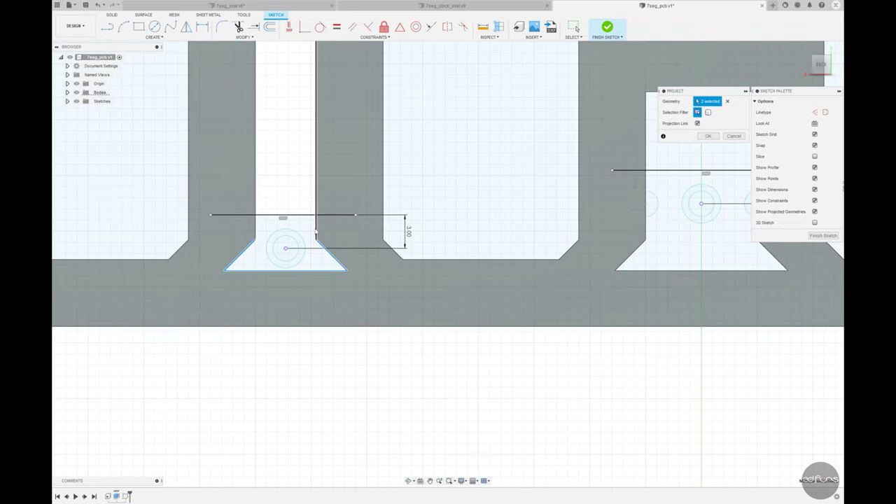
scroll(324, 267, down, 2)
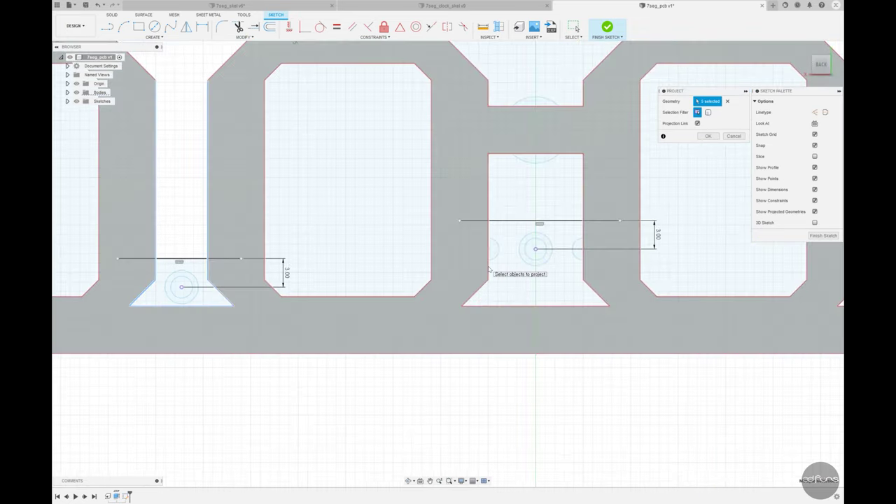
click(478, 293)
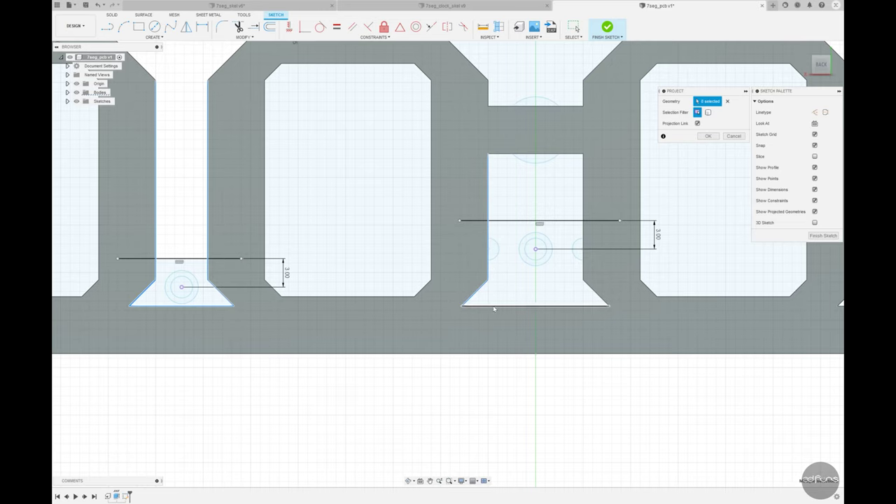
click(591, 290)
scroll(618, 341, down, 2)
click(708, 135)
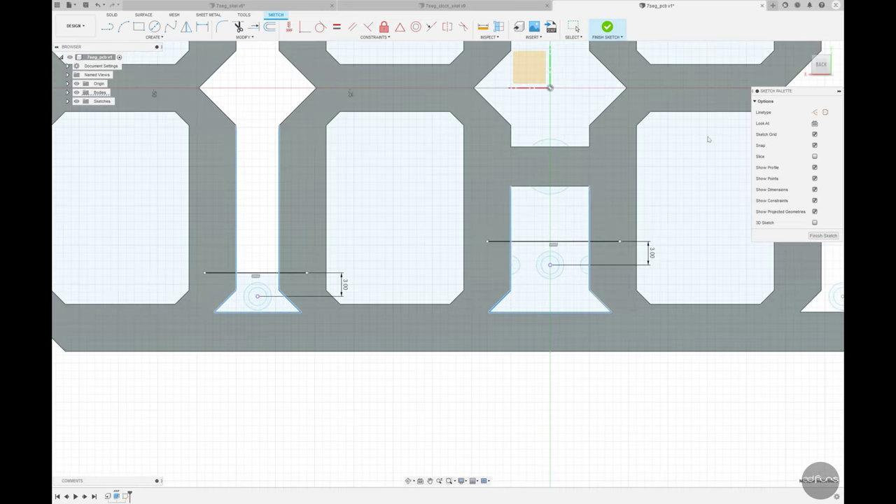
Trim the extra lines and mirror the left trapezoid about the vertical centre axis
key(t)
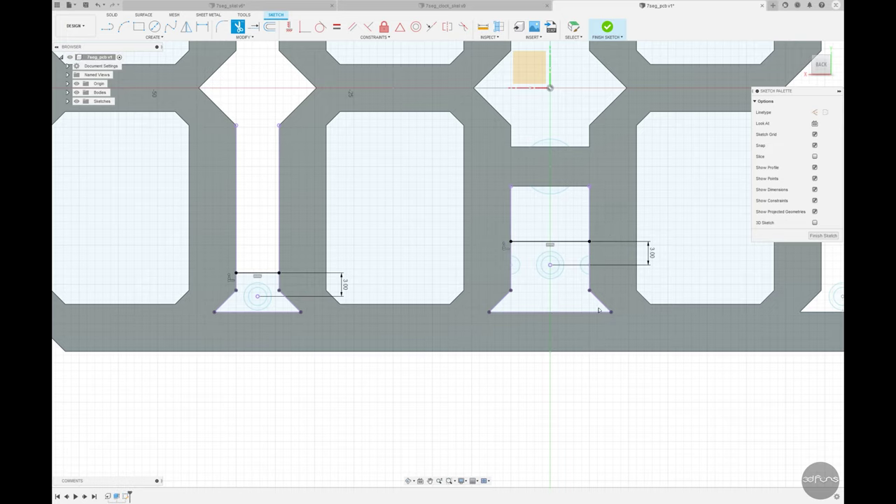
key(Escape)
scroll(686, 357, down, 3)
scroll(687, 358, up, 3)
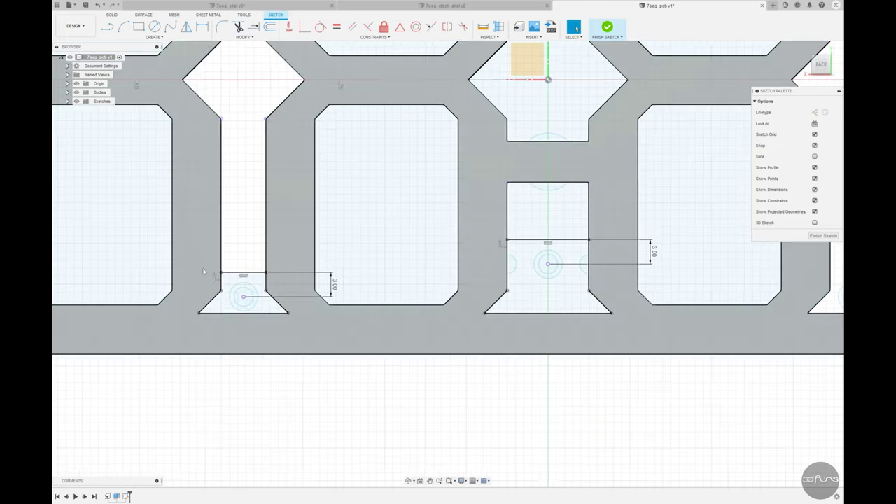
drag(190, 257, 315, 334)
click(186, 27)
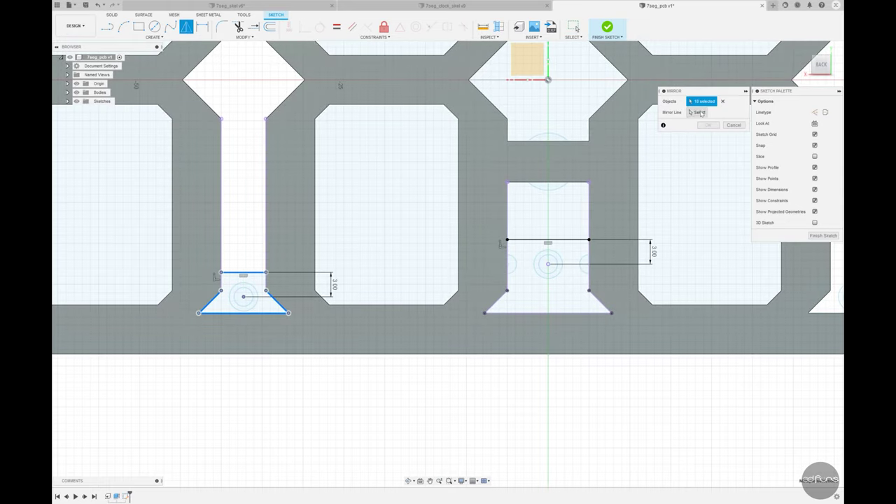
click(709, 124)
scroll(632, 77, down, 3)
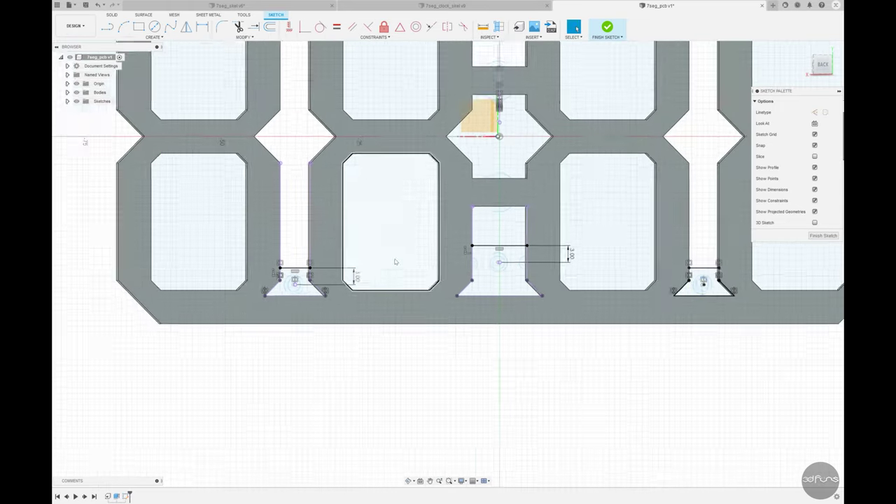
scroll(632, 77, up, 1)
scroll(633, 77, up, 1)
Finish the sketch and select the left, centre and right trapezoid profiles for extrusion
click(607, 26)
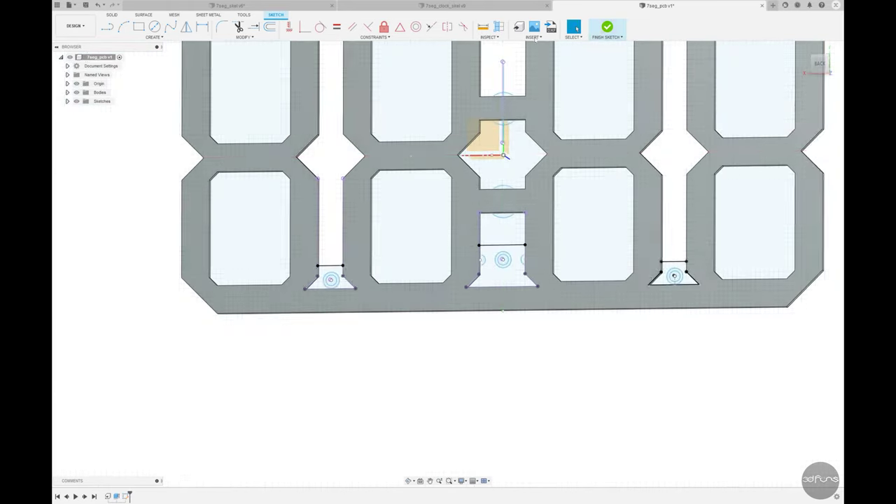
click(123, 27)
click(329, 279)
click(489, 279)
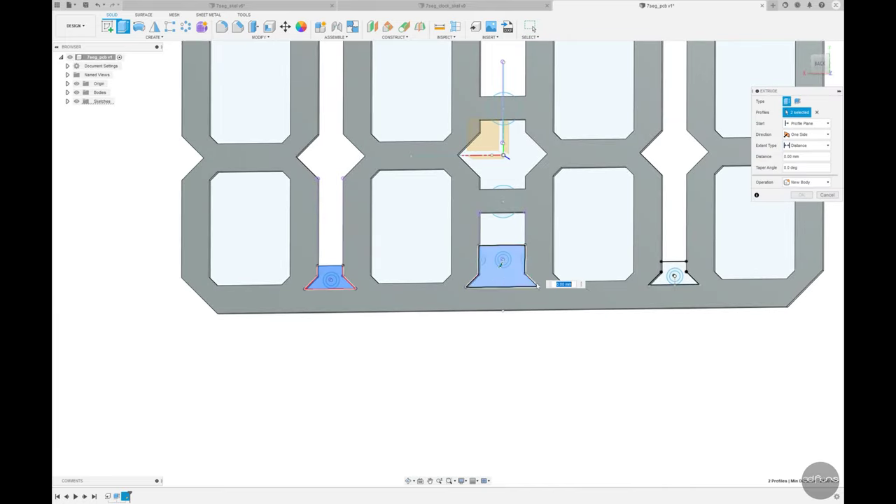
click(673, 274)
Extrude the three trapezoid pads up to the board body
click(805, 145)
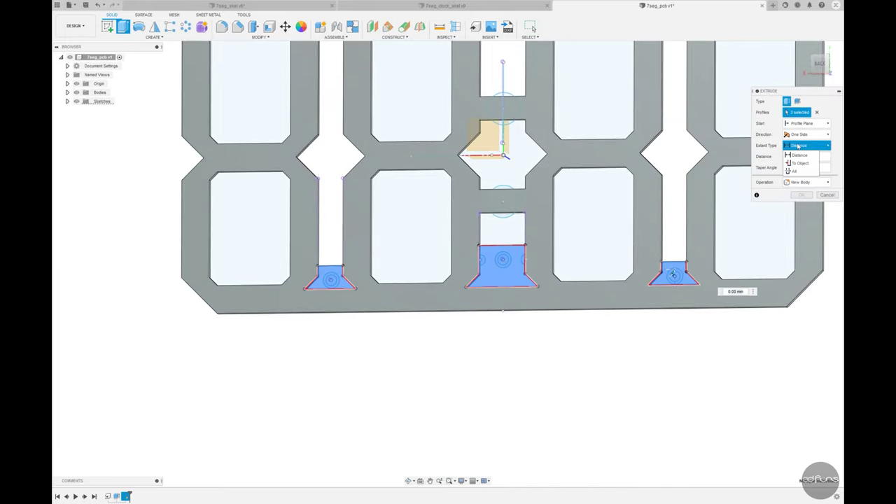
click(800, 156)
click(538, 300)
mouse_move(631, 210)
shift+middle_down()
mouse_move(539, 299)
mouse_move(618, 207)
mouse_move(660, 300)
mouse_move(564, 316)
mouse_move(603, 218)
mouse_move(791, 230)
mouse_move(526, 270)
mouse_move(526, 205)
shift+middle_up()
key(Escape)
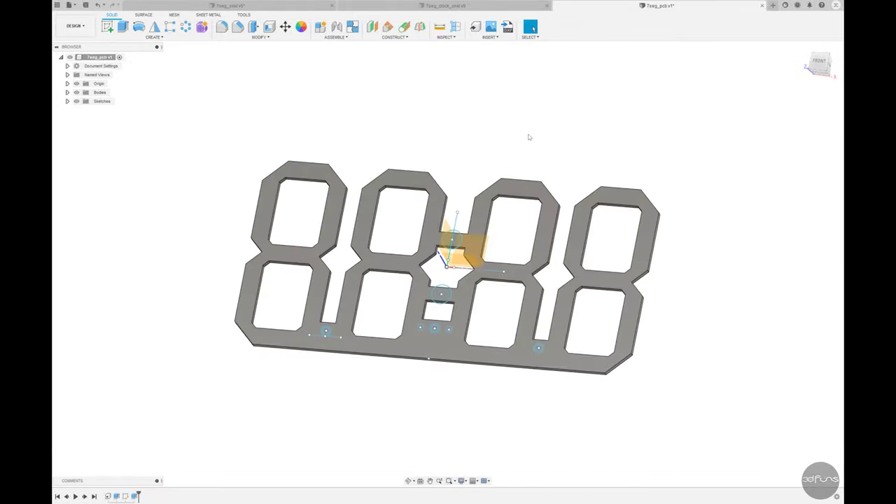
shift+middle_drag(516, 136, 497, 129)
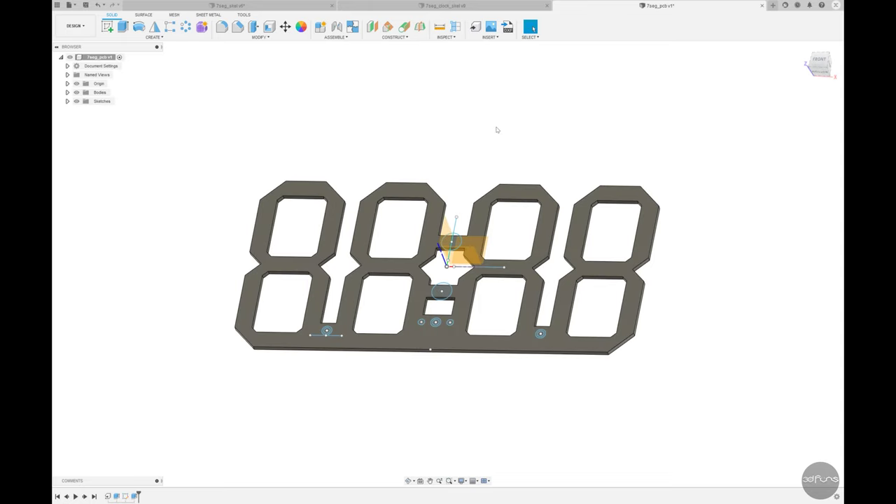
Extrude the mounting-hole circles as a -19 mm fixed-distance cut through the plate
key(e)
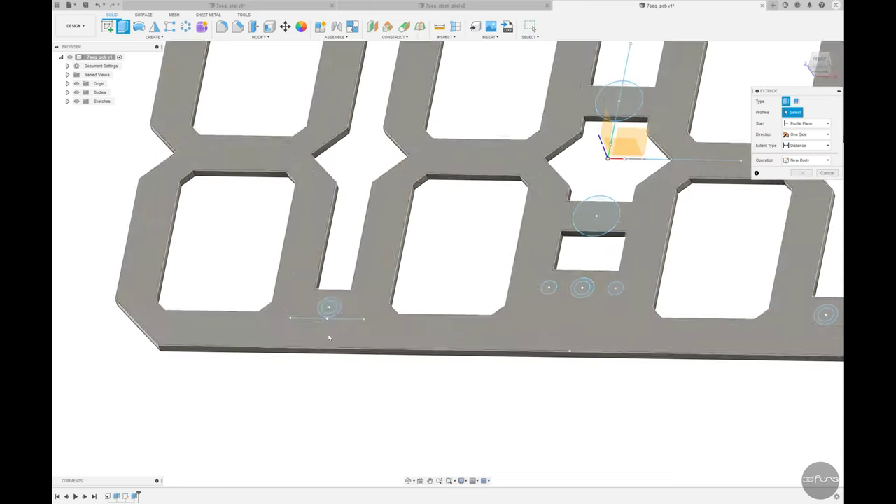
scroll(328, 334, up, 5)
click(582, 288)
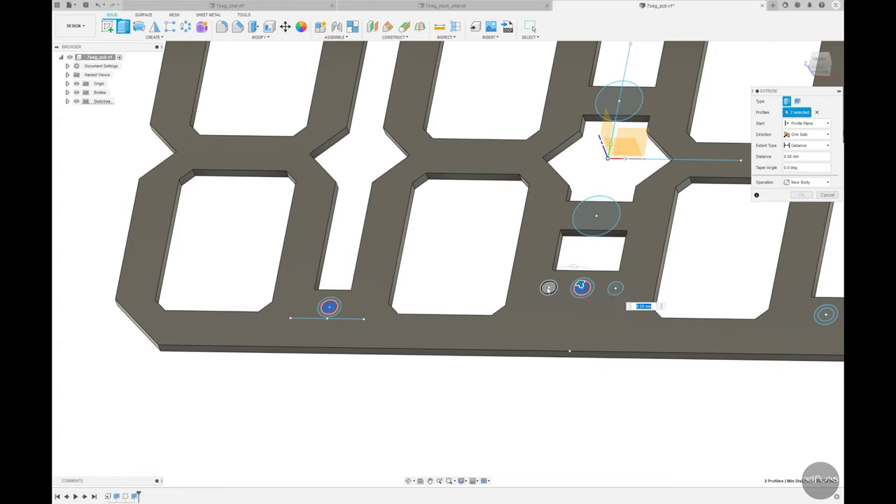
click(548, 288)
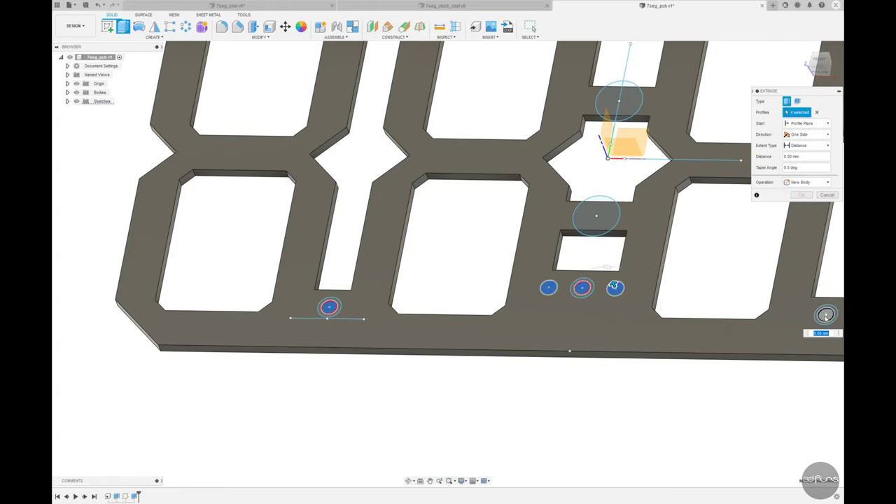
scroll(419, 327, down, 5)
click(794, 145)
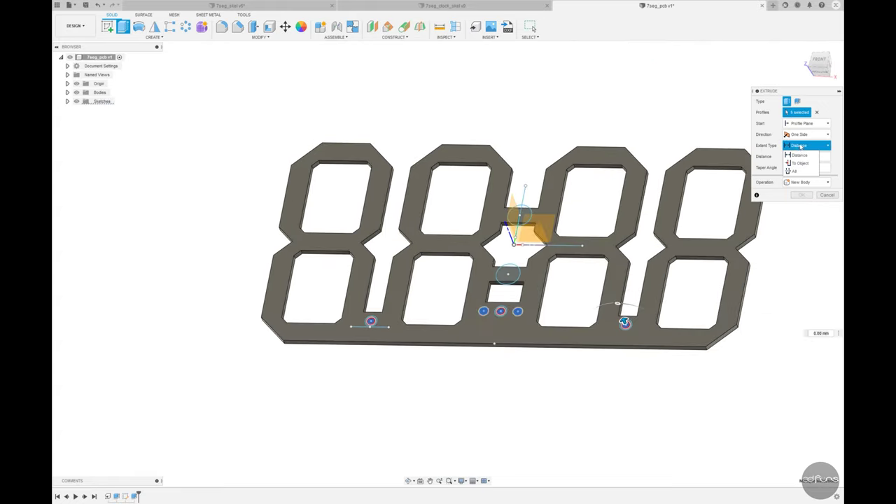
click(795, 170)
shift+middle_drag(602, 267, 552, 264)
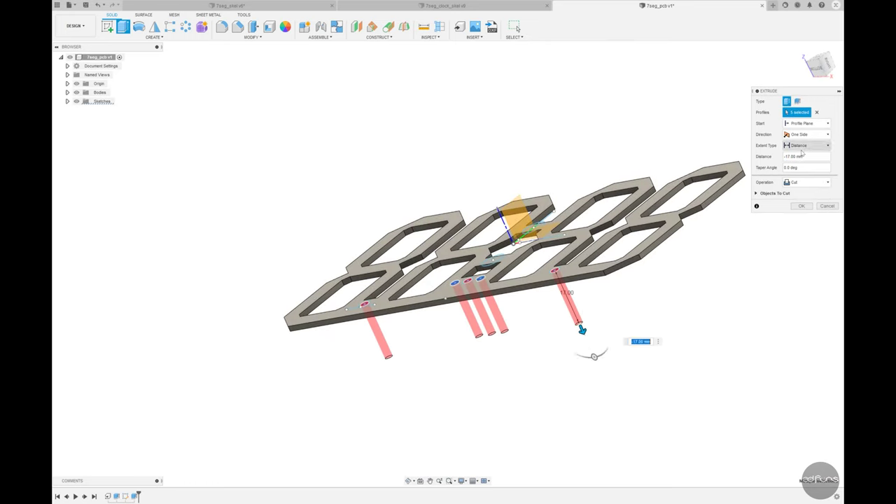
click(805, 145)
click(799, 164)
text(-19)
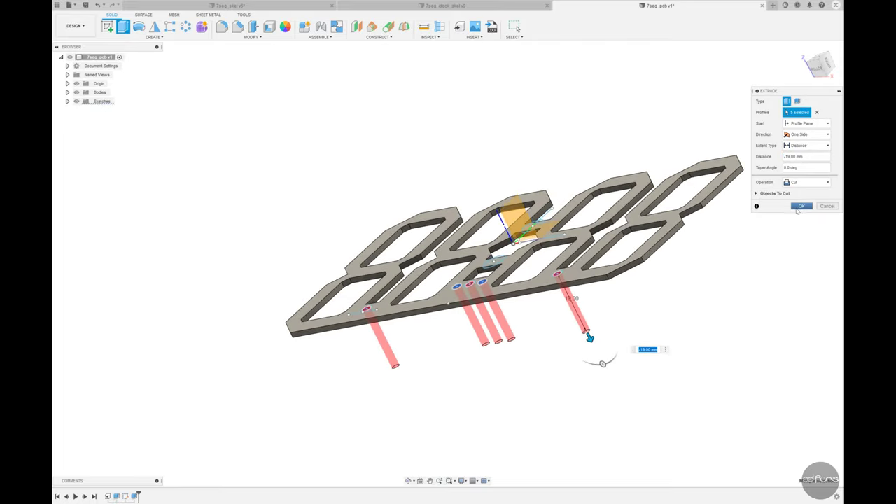
mouse_move(593, 340)
shift+middle_down()
mouse_move(598, 241)
mouse_move(807, 48)
shift+middle_up()
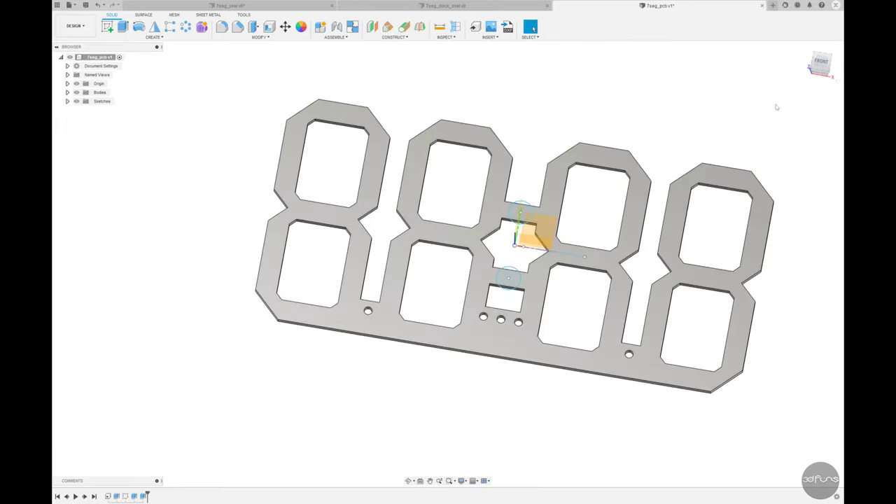
click(807, 48)
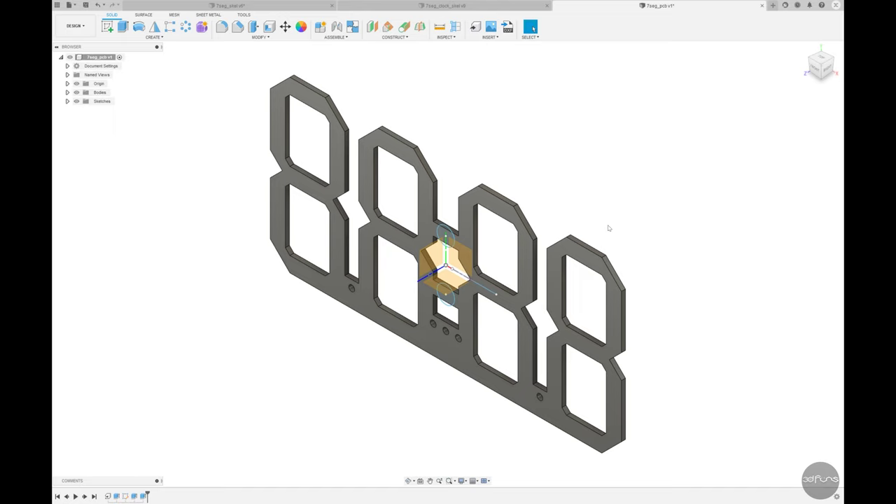
right_click(108, 496)
click(133, 409)
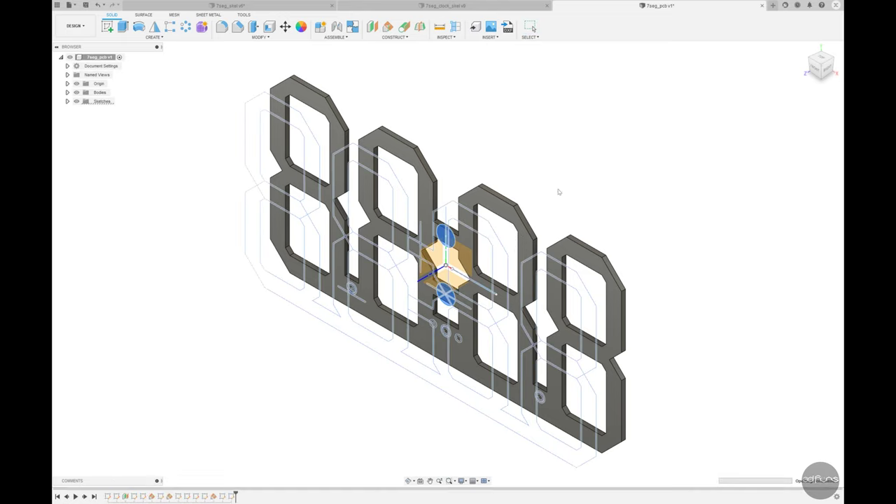
mouse_move(568, 259)
shift+middle_down()
mouse_move(590, 236)
mouse_move(540, 273)
shift+middle_up()
click(594, 287)
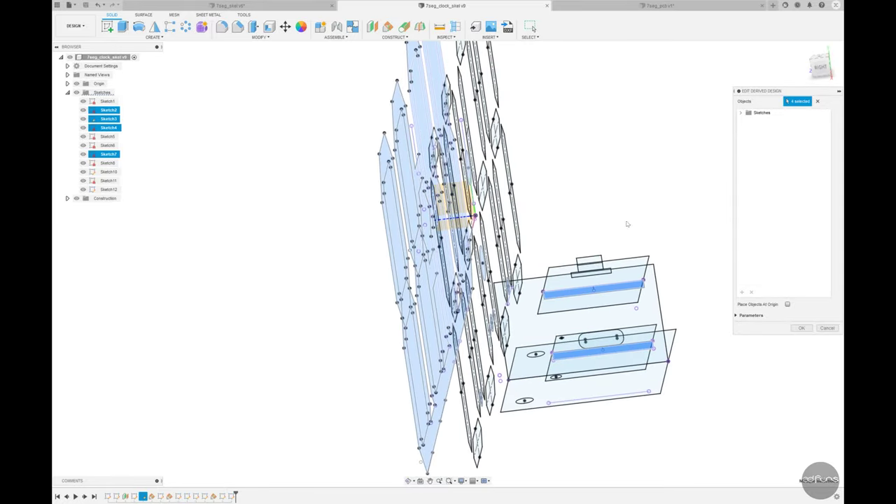
click(551, 280)
click(551, 281)
shift+middle_drag(551, 280, 484, 245)
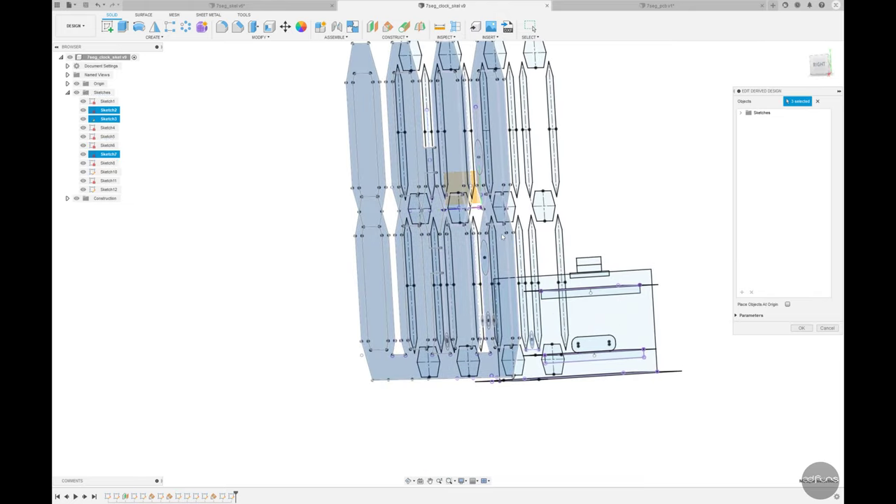
scroll(484, 245, down, 2)
scroll(483, 245, down, 3)
click(801, 328)
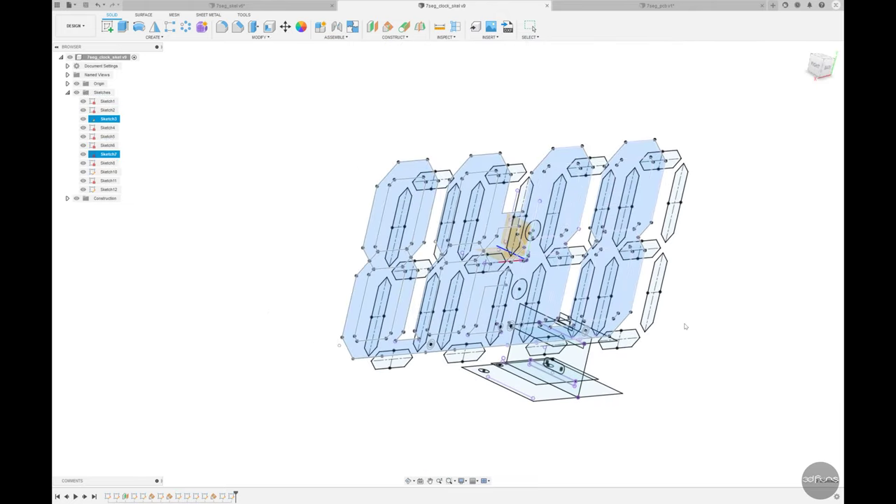
shift+middle_drag(295, 351, 553, 210)
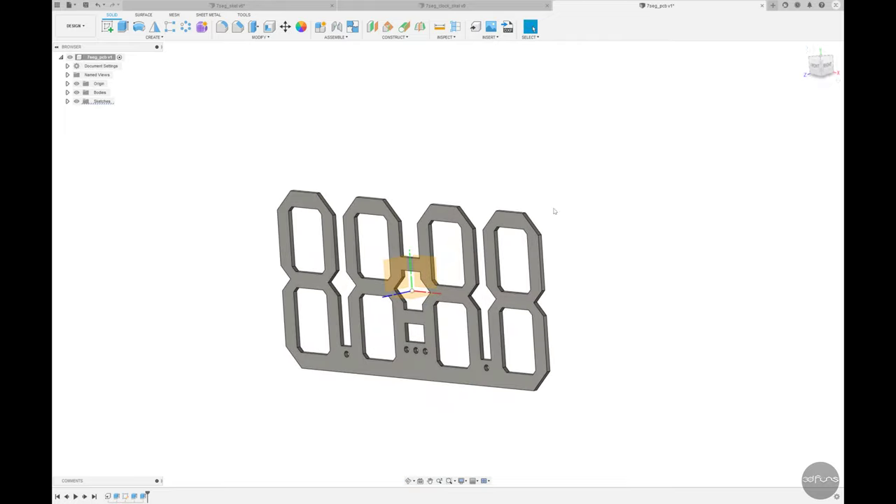
Return to the home view and save 7seg_pcb as a new version
click(805, 48)
click(85, 6)
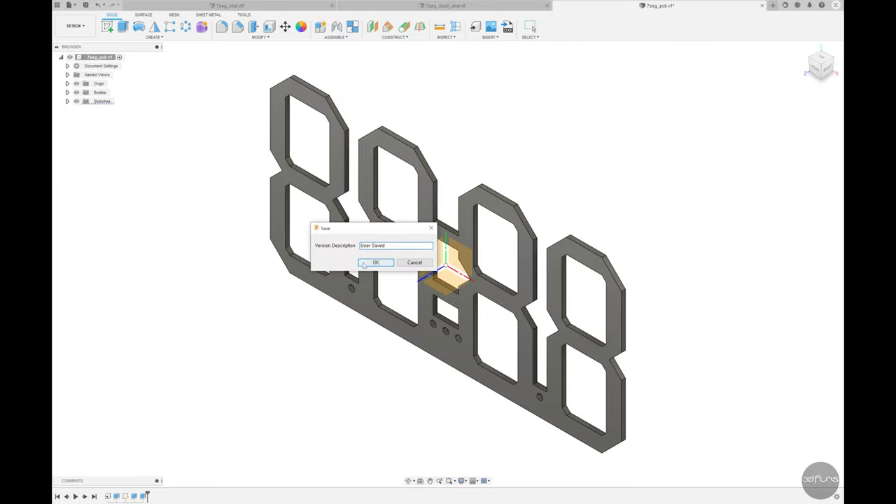
key(Return)
Start a fillet and select the first inner-corner edges of the digit cutouts
click(221, 26)
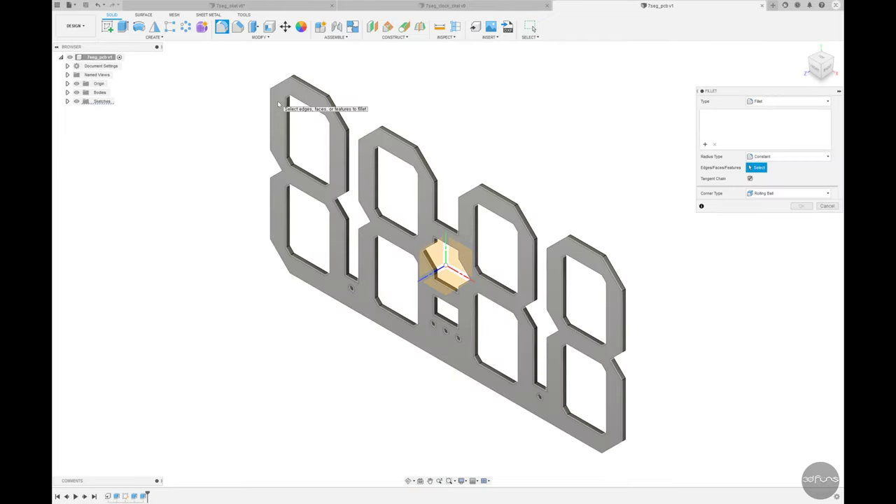
mouse_move(281, 105)
shift+middle_down()
mouse_move(300, 139)
mouse_move(280, 119)
shift+middle_up()
scroll(280, 116, up, 3)
click(278, 112)
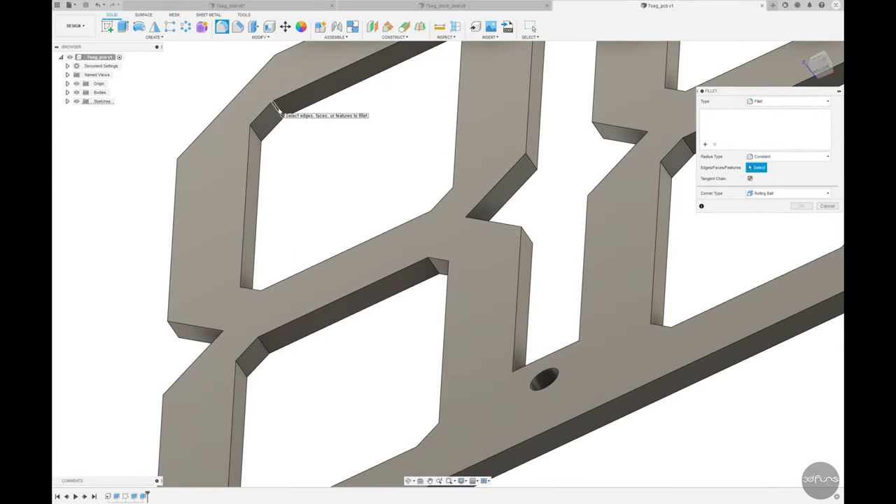
click(432, 212)
shift+middle_drag(434, 210, 451, 125)
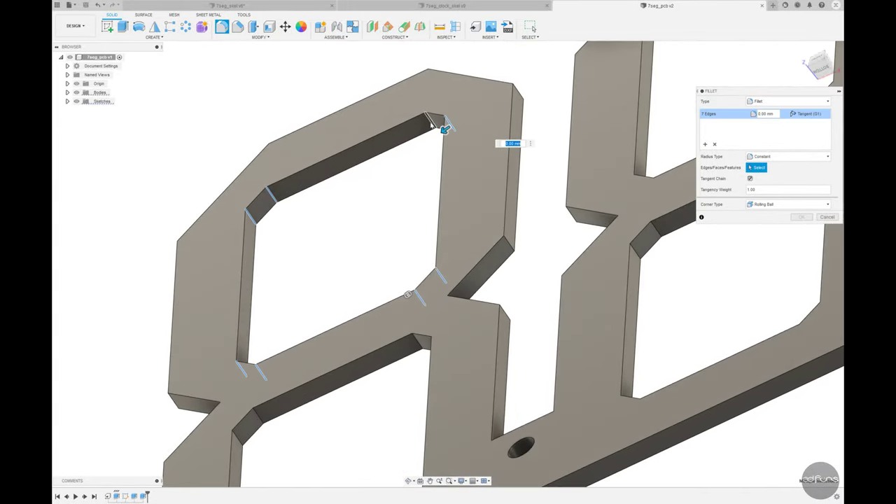
scroll(432, 124, down, 3)
scroll(294, 294, up, 3)
click(285, 343)
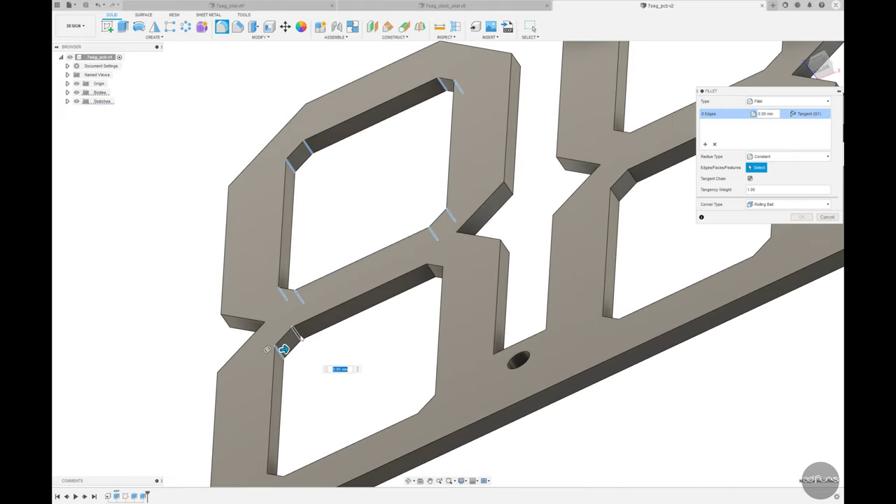
click(428, 276)
click(437, 402)
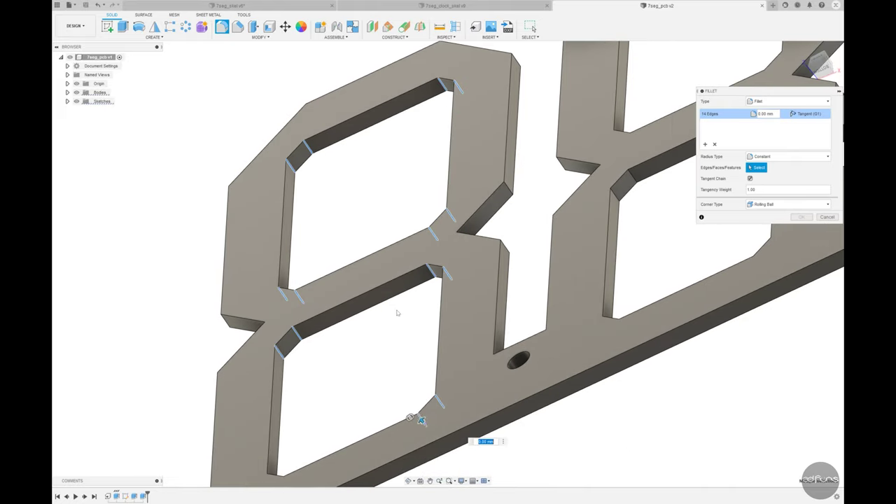
scroll(396, 313, down, 3)
scroll(312, 424, up, 2)
click(311, 423)
Add the inner-corner edges around the upper-left digit to the fillet selection
scroll(381, 348, down, 3)
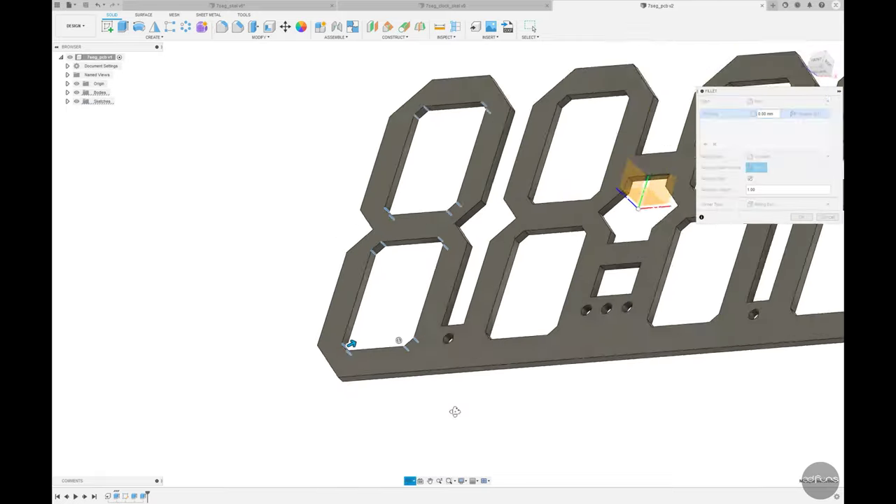
scroll(473, 225, up, 3)
click(481, 186)
scroll(460, 240, down, 3)
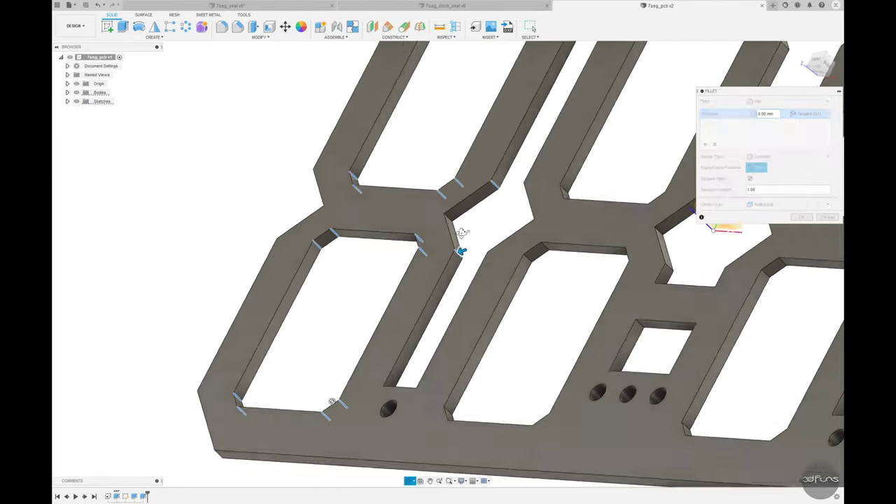
scroll(468, 301, down, 2)
scroll(468, 301, up, 1)
click(522, 134)
scroll(525, 126, up, 3)
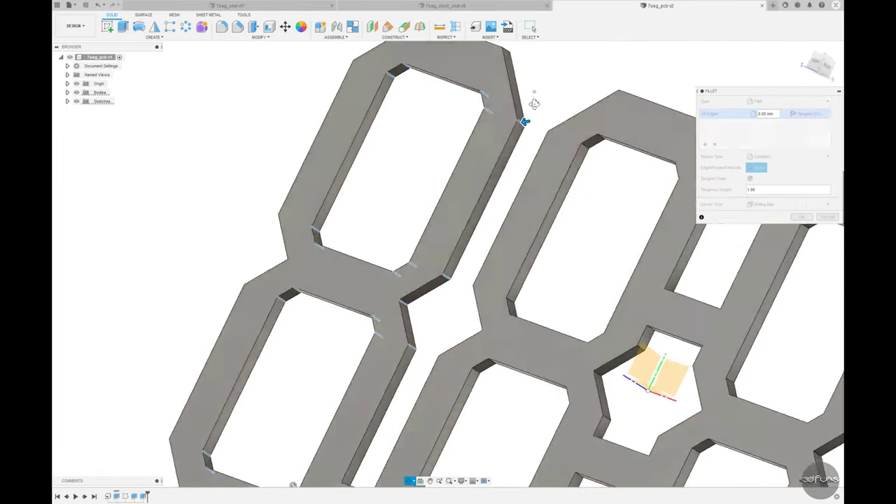
scroll(525, 129, down, 1)
scroll(504, 84, up, 3)
click(515, 205)
scroll(516, 120, down, 3)
shift+middle_drag(516, 120, 525, 128)
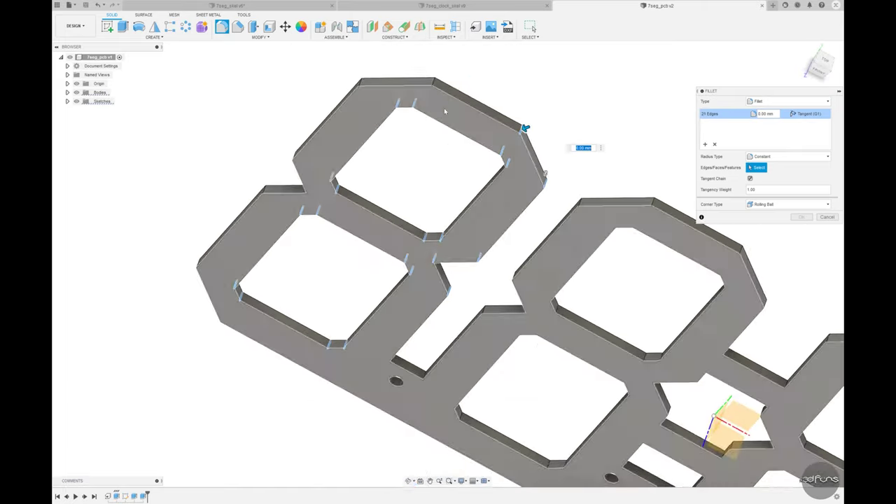
scroll(524, 128, up, 3)
click(331, 74)
shift+middle_drag(330, 74, 318, 96)
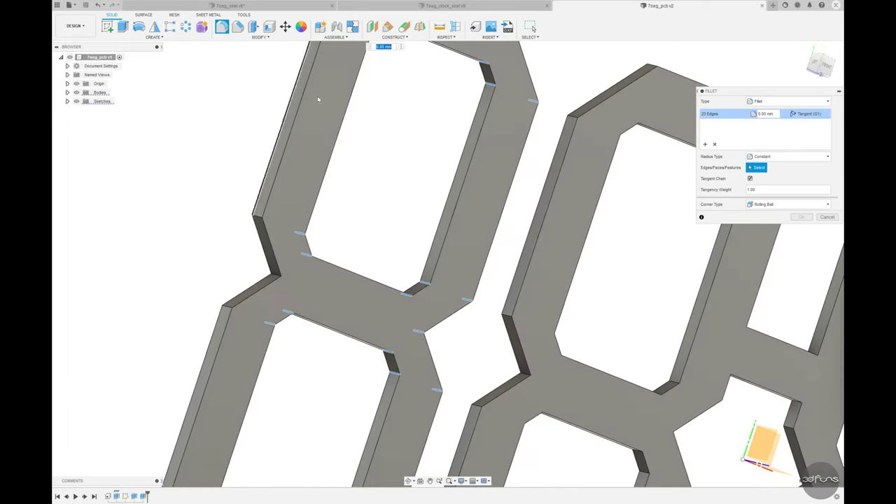
click(257, 220)
scroll(226, 303, down, 3)
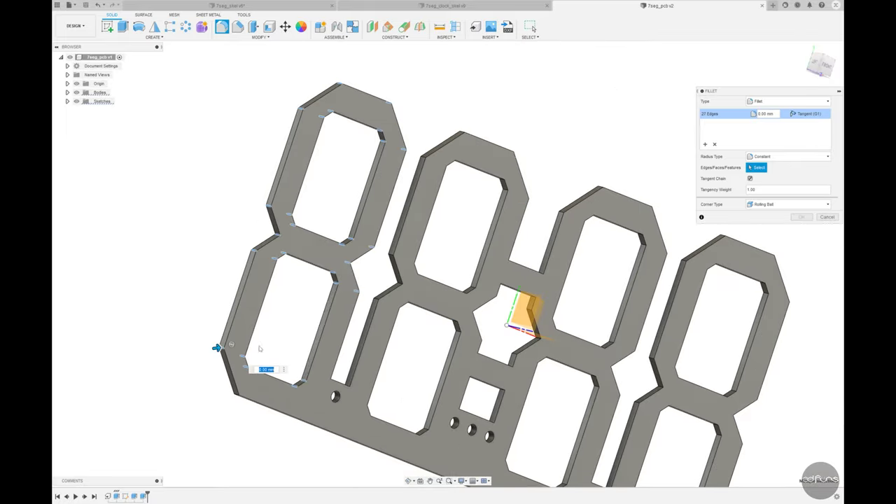
shift+middle_drag(217, 346, 155, 202)
mouse_move(287, 327)
shift+middle_down()
mouse_move(311, 299)
mouse_move(283, 372)
shift+middle_up()
scroll(284, 372, up, 3)
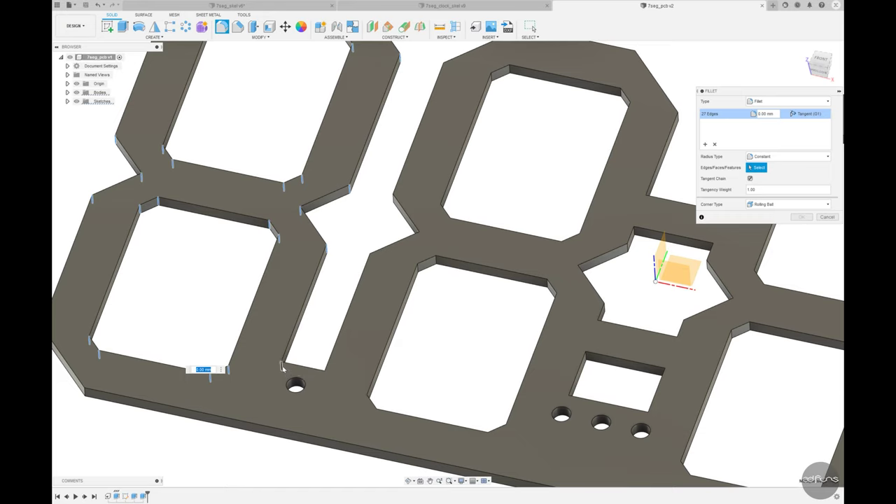
Add the slot and notch edges, including those beside the small slot, to the fillet
click(283, 367)
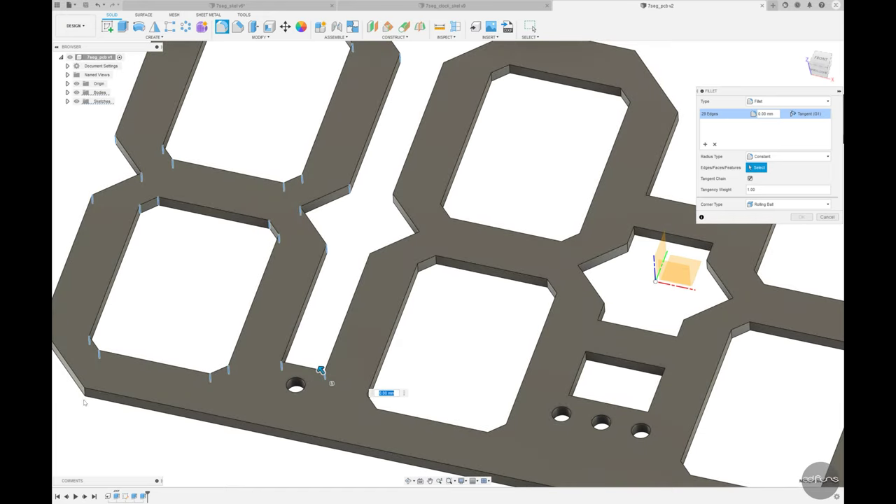
click(414, 238)
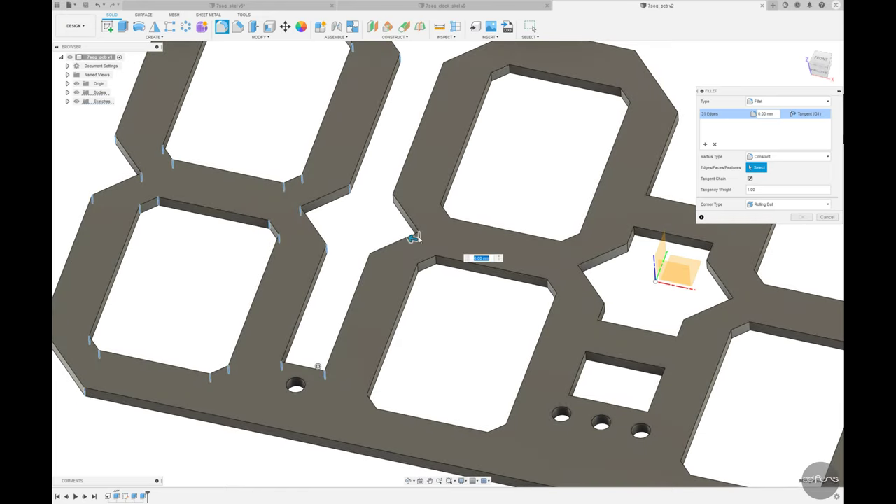
click(394, 203)
click(365, 254)
shift+middle_drag(366, 253, 576, 282)
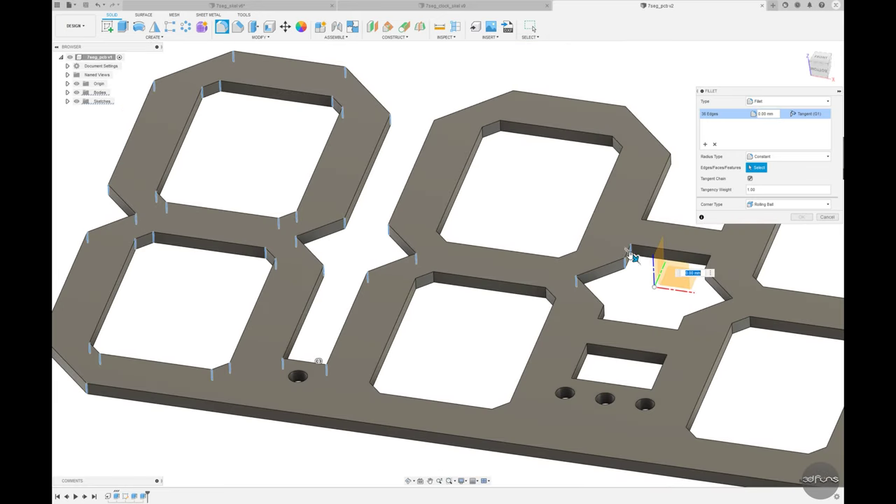
click(599, 324)
click(587, 353)
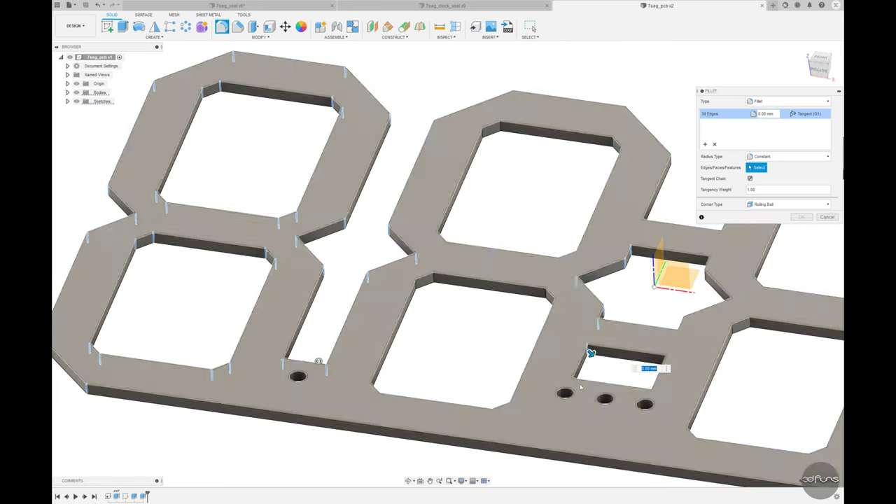
Add the lower-middle, upper and middle-digit cutout corner edges to the fillet
click(511, 410)
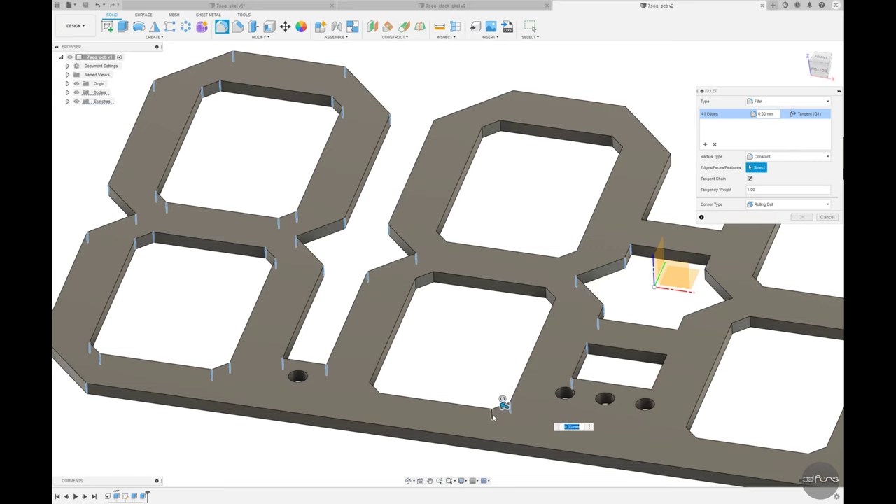
click(372, 396)
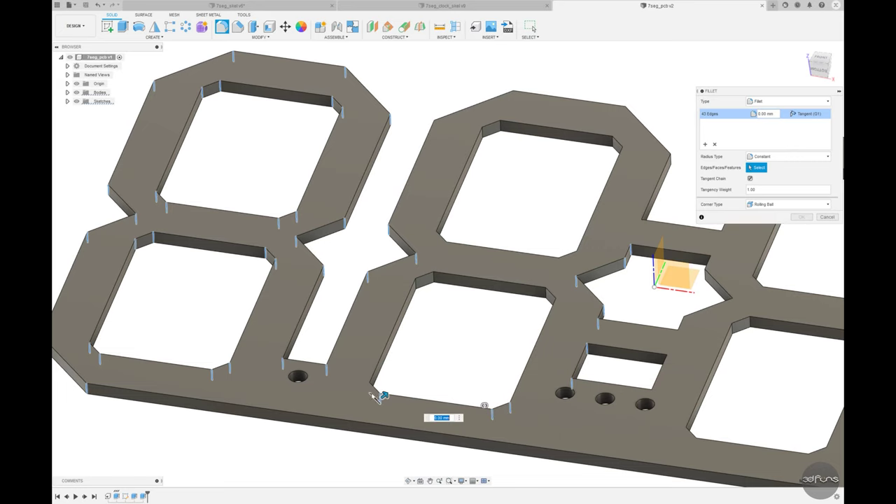
click(417, 287)
click(547, 292)
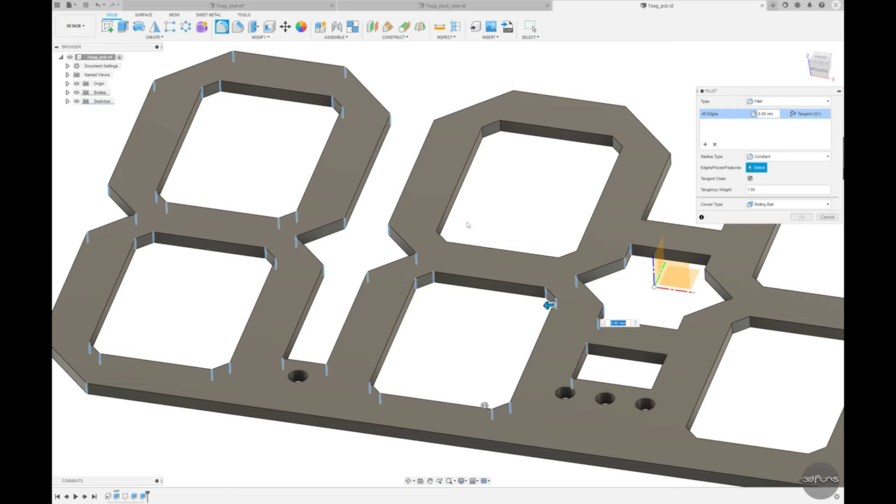
click(441, 245)
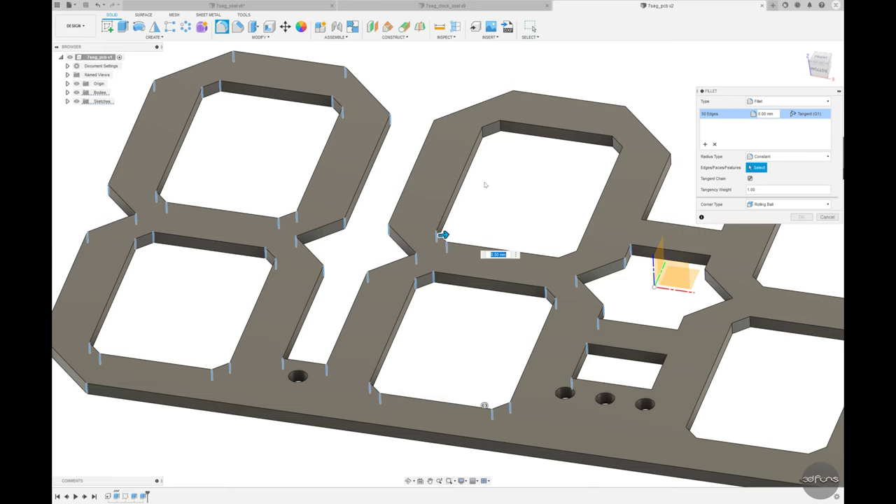
click(614, 143)
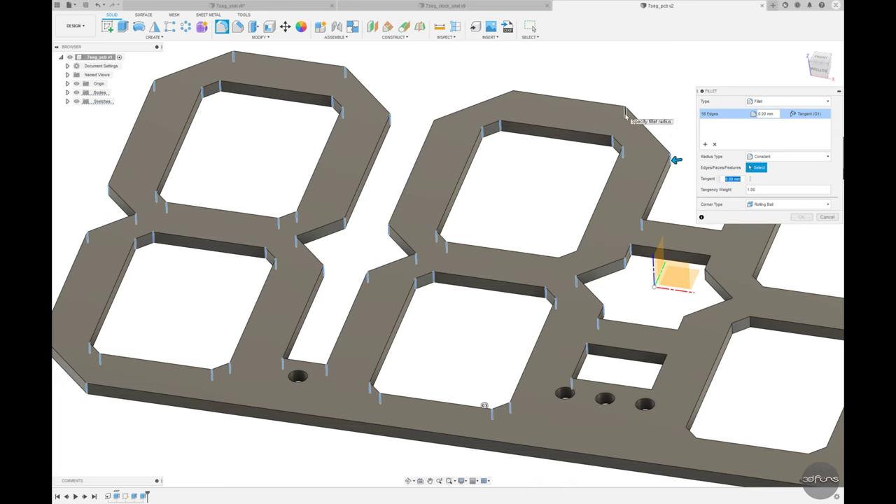
click(625, 112)
click(514, 91)
click(430, 123)
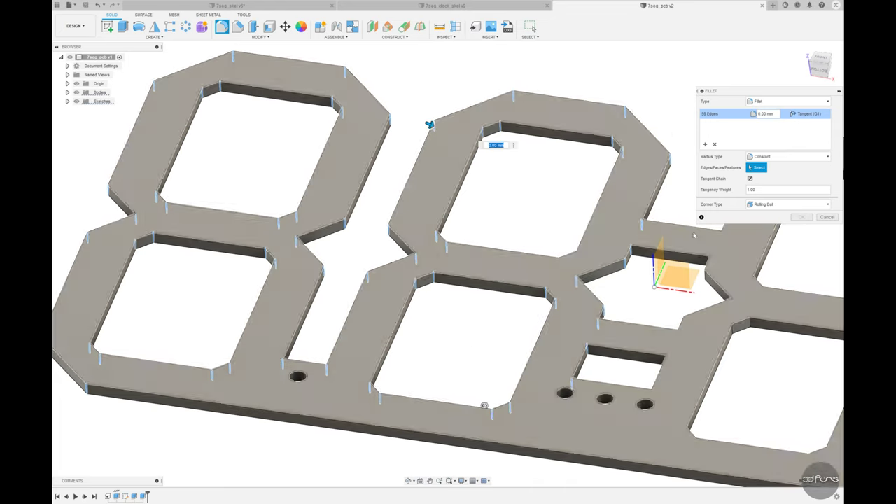
Set the fillet radius to 1 mm and commit it
text(1)
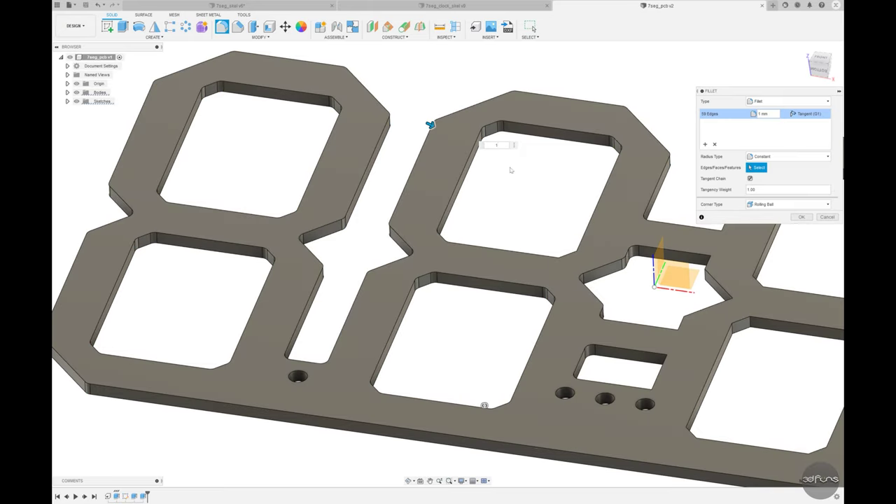
mouse_move(444, 169)
shift+middle_down()
mouse_move(526, 279)
mouse_move(424, 149)
shift+middle_up()
scroll(525, 280, down, 3)
key(Return)
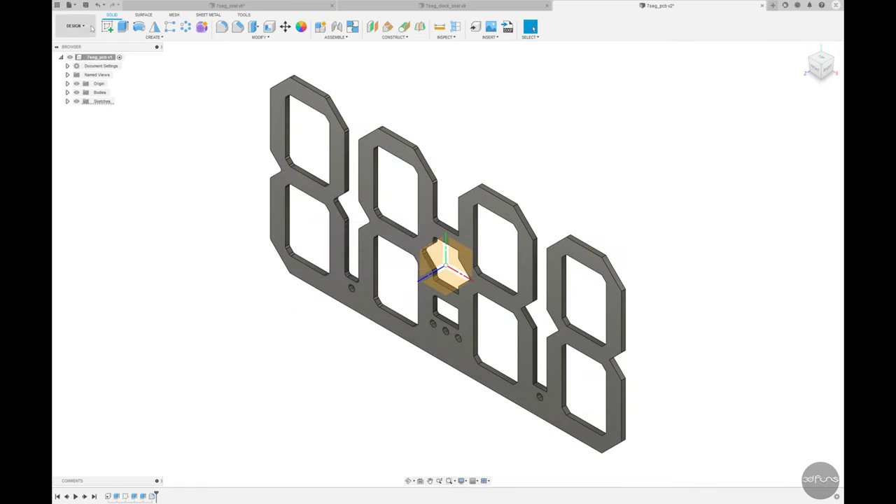
Save the filleted design as a new version and fit the board in view
click(85, 5)
key(Return)
key(F6)
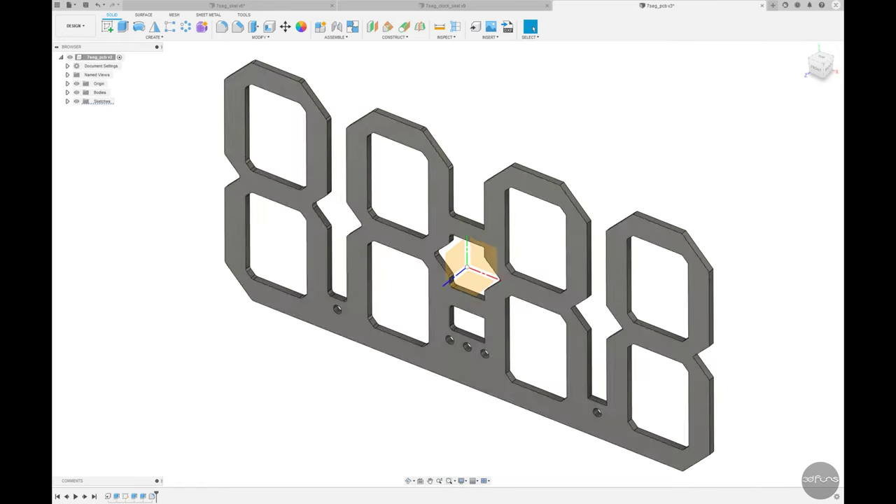
Mirror the fillet feature across the YZ origin plane using Features type
click(155, 28)
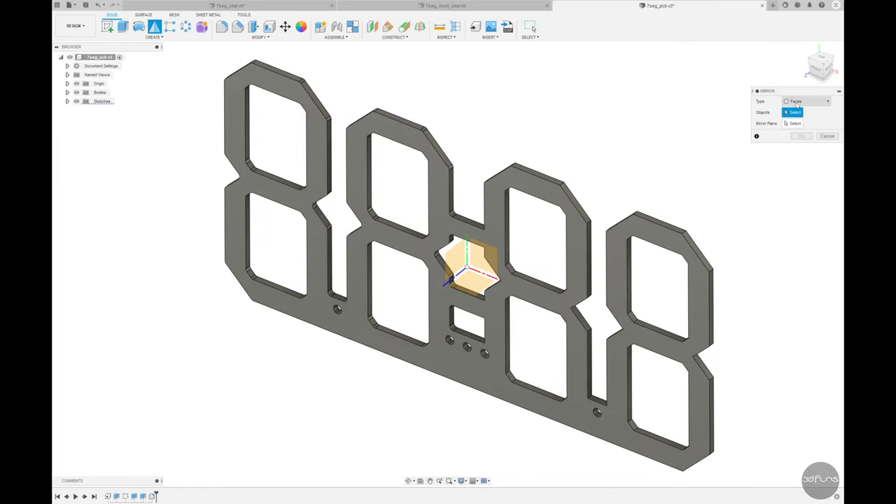
click(797, 104)
click(798, 123)
scroll(464, 105, up, 2)
scroll(420, 133, up, 2)
scroll(403, 138, up, 2)
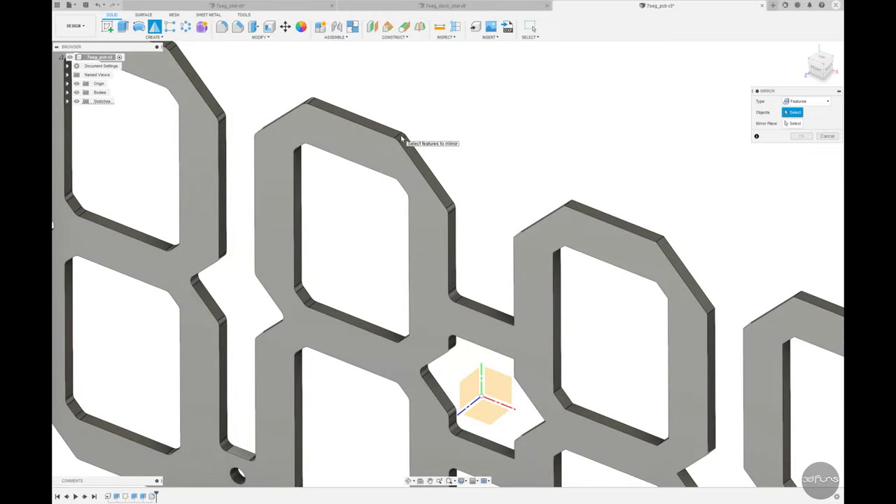
click(401, 138)
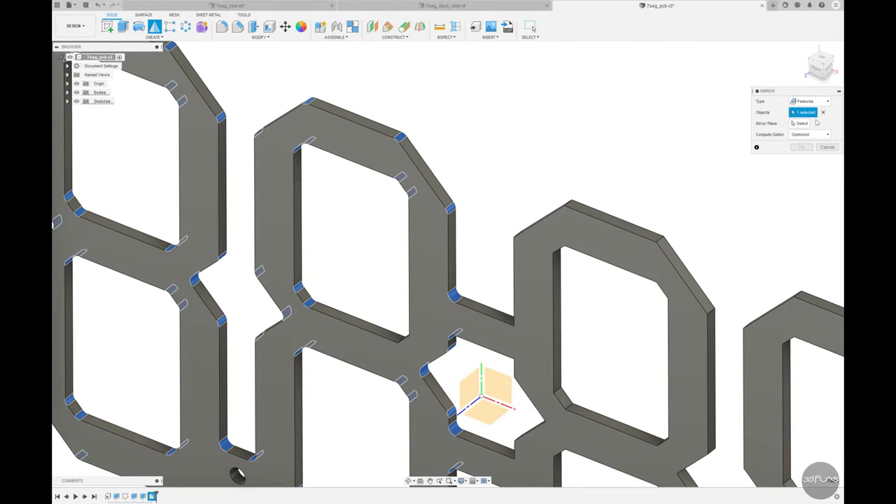
click(471, 388)
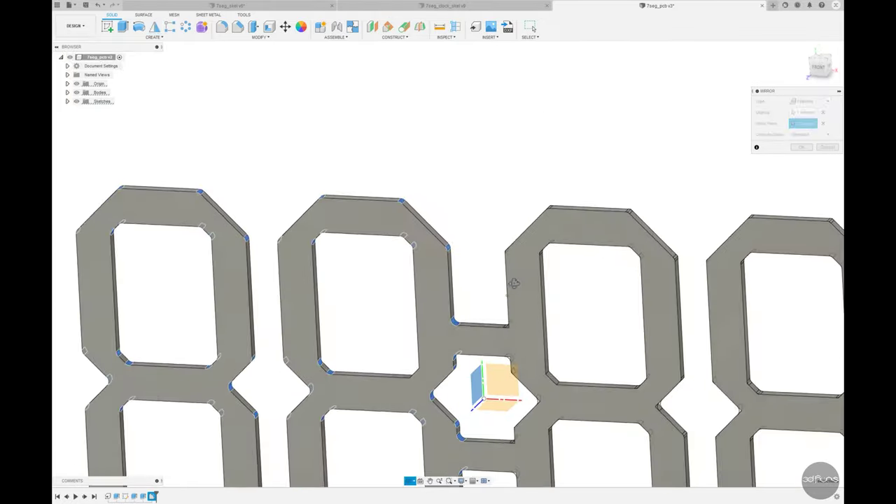
click(803, 143)
click(804, 149)
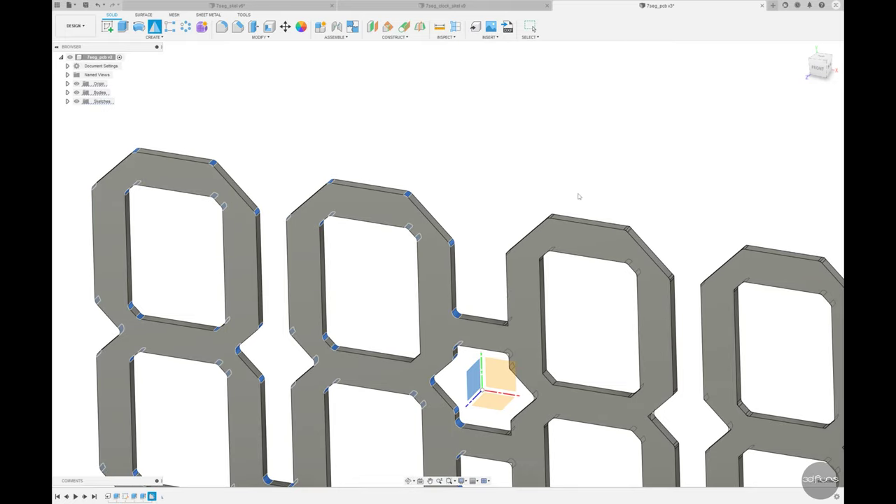
Hide the origin planes and axes, then save the design as a new version
key(F6)
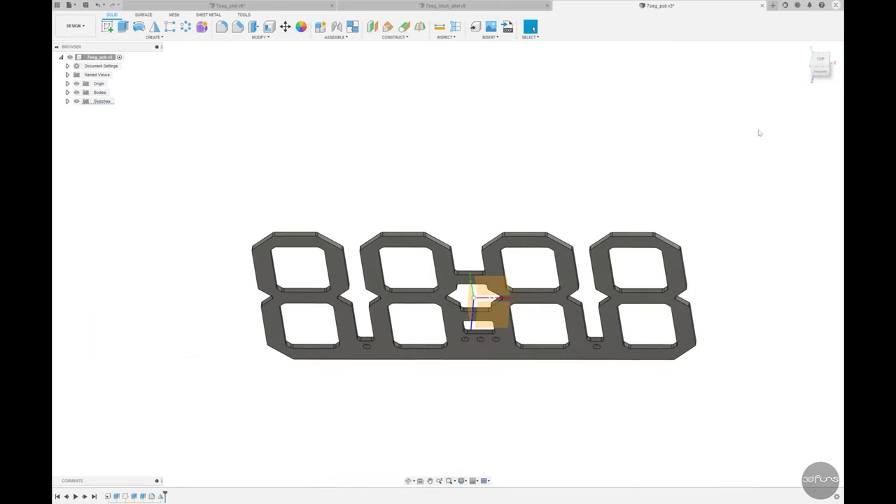
scroll(610, 230, up, 5)
scroll(528, 222, down, 2)
scroll(527, 222, down, 2)
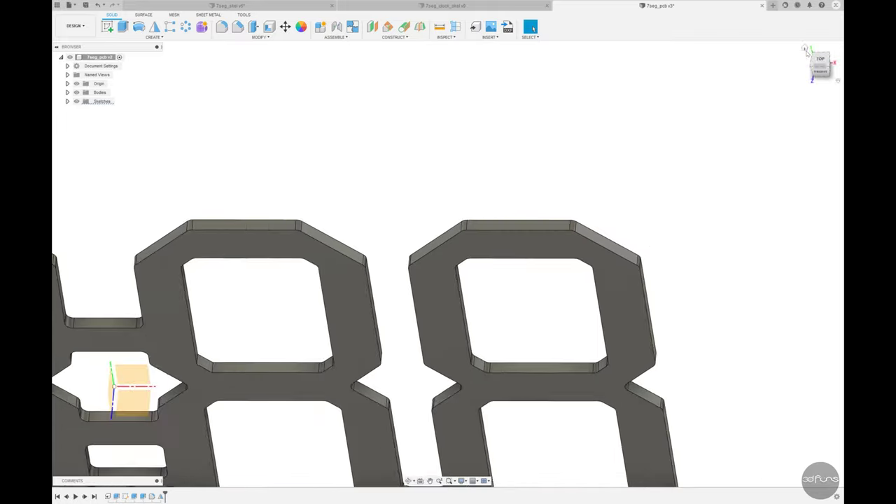
click(806, 49)
click(77, 83)
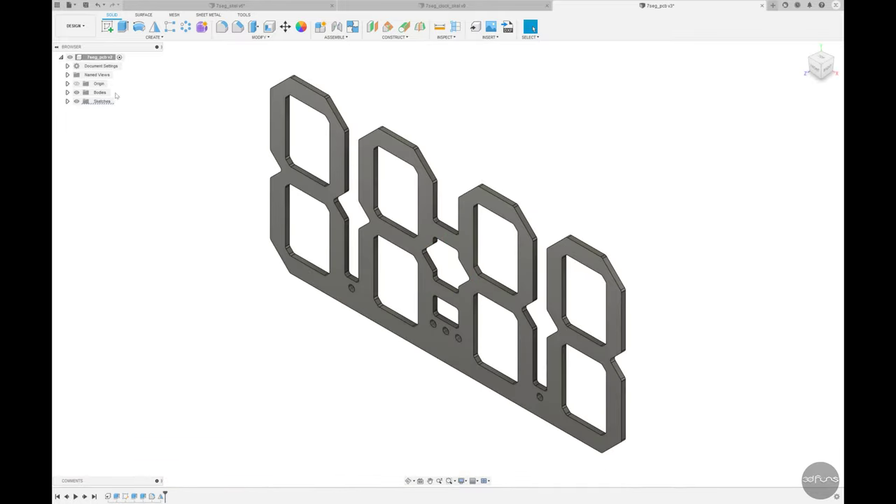
click(85, 5)
click(376, 263)
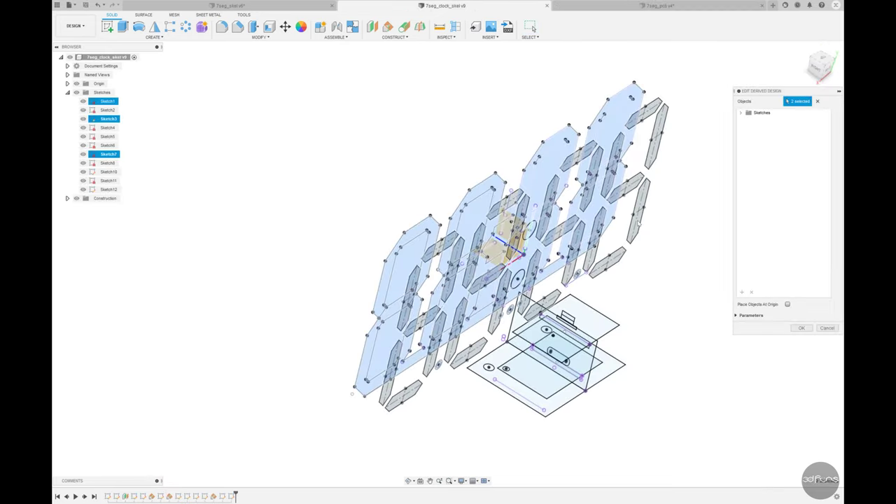
Confirm Sketch1, Sketch3 and Sketch7 as derived sketches and save 7seg_pcb
key(Return)
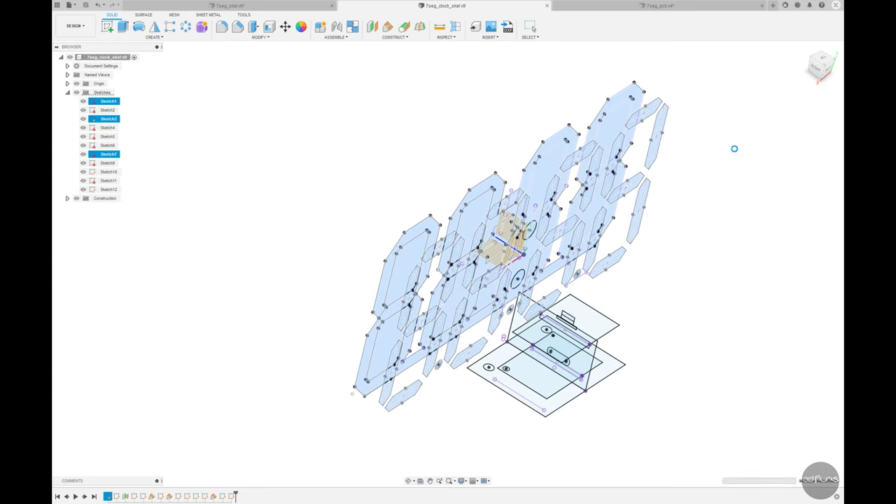
key(ctrl+s)
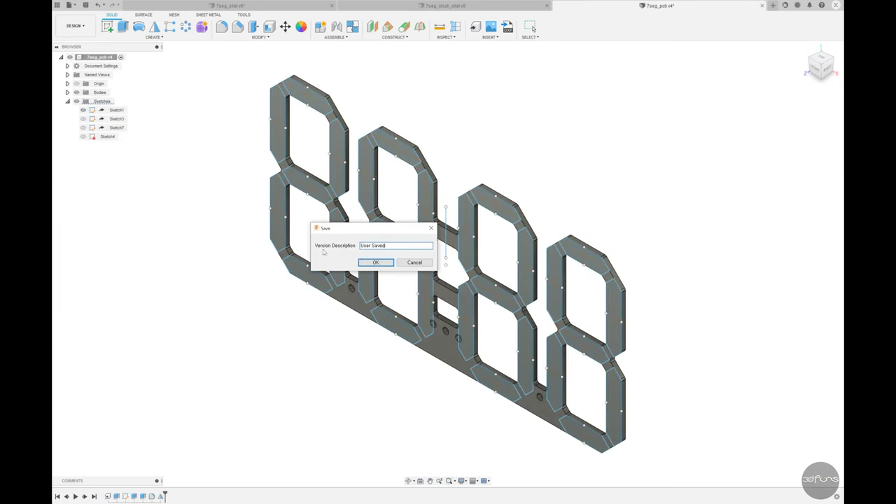
click(376, 263)
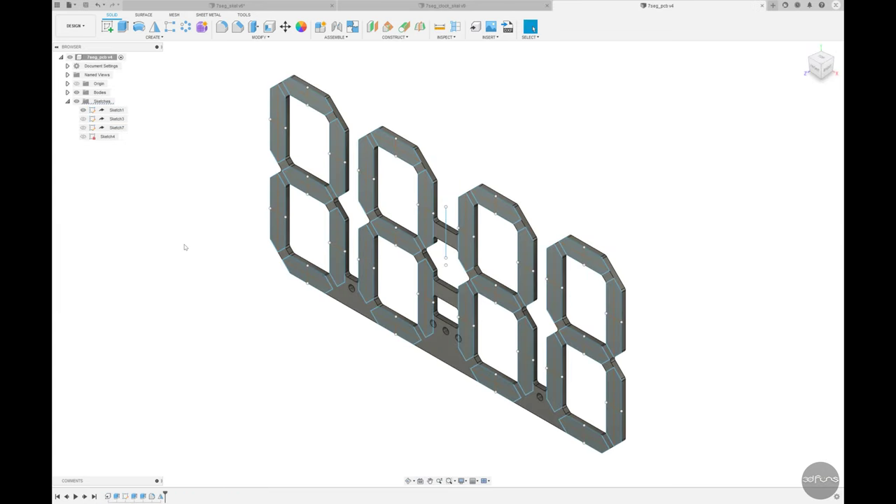